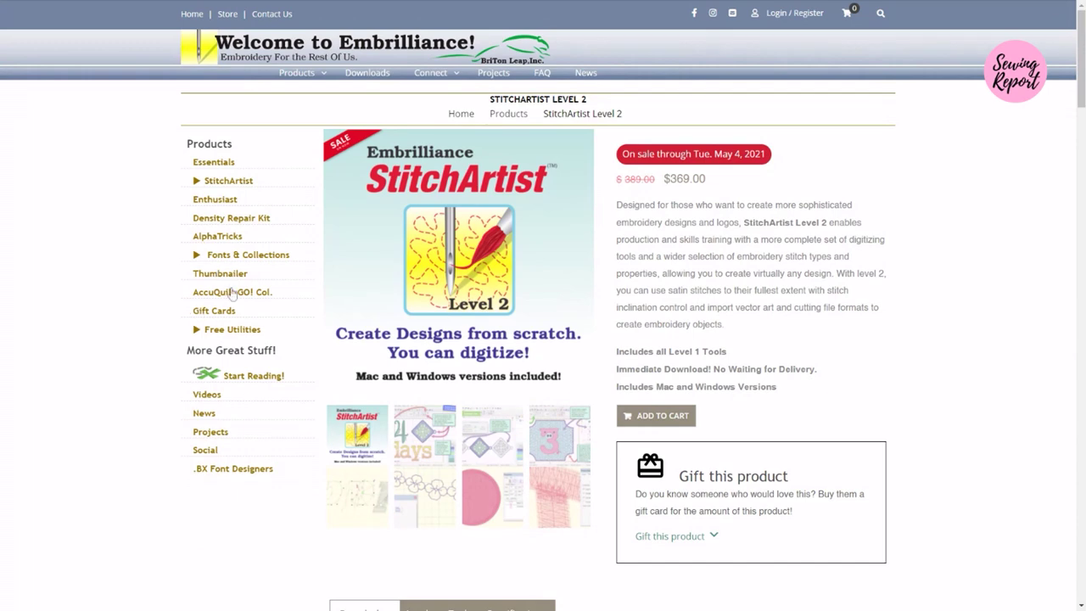
{"action": "left_click", "coordinate": [219, 331]}
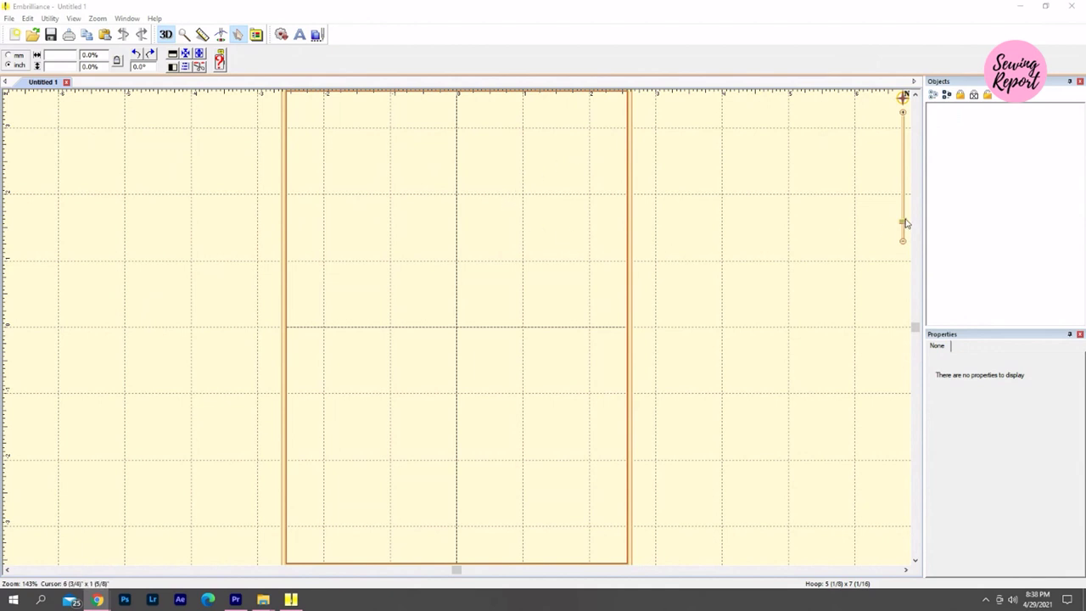
- Look through the available PES hoop sizes and their sewing fields in the program's hoop preferences
{"action": "left_click_drag", "start_coordinate": [904, 224], "coordinate": [901, 229]}
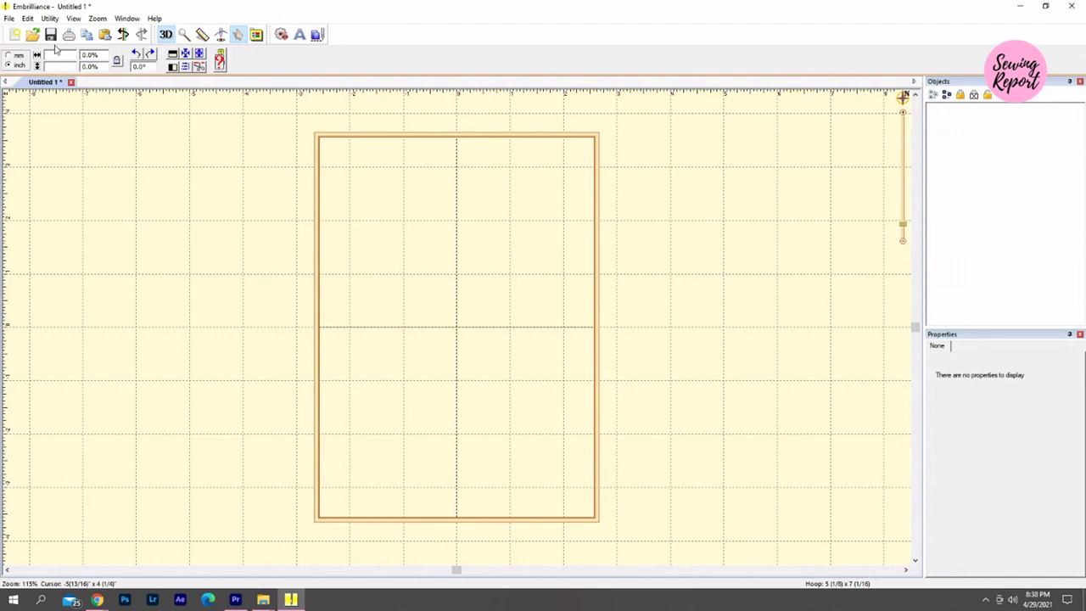
{"action": "left_click", "coordinate": [49, 18]}
{"action": "mouse_move", "coordinate": [71, 24]}
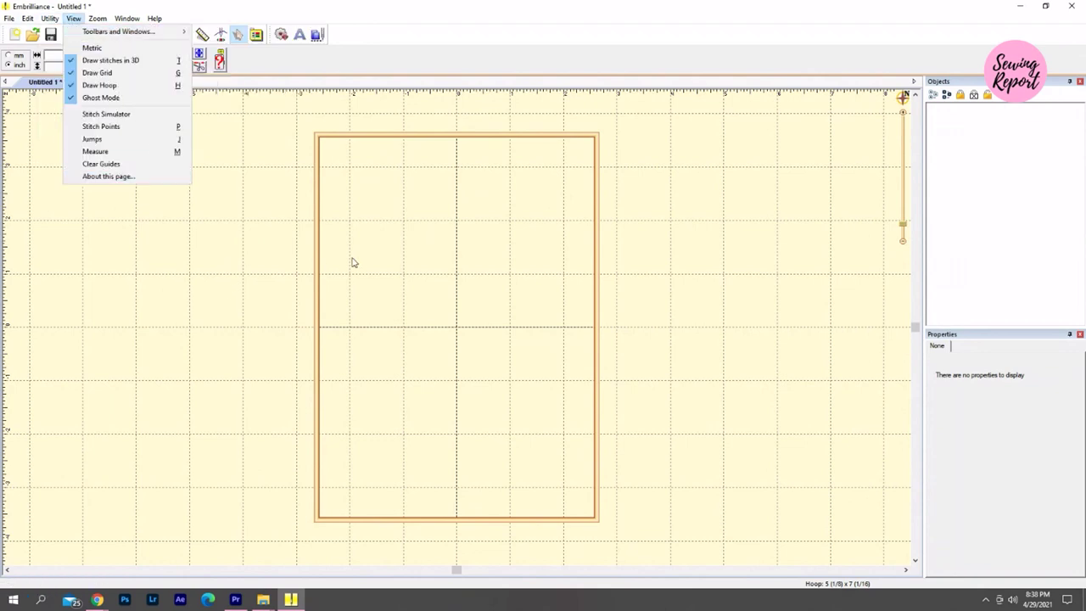
{"action": "left_click", "coordinate": [51, 18]}
{"action": "mouse_move", "coordinate": [28, 20]}
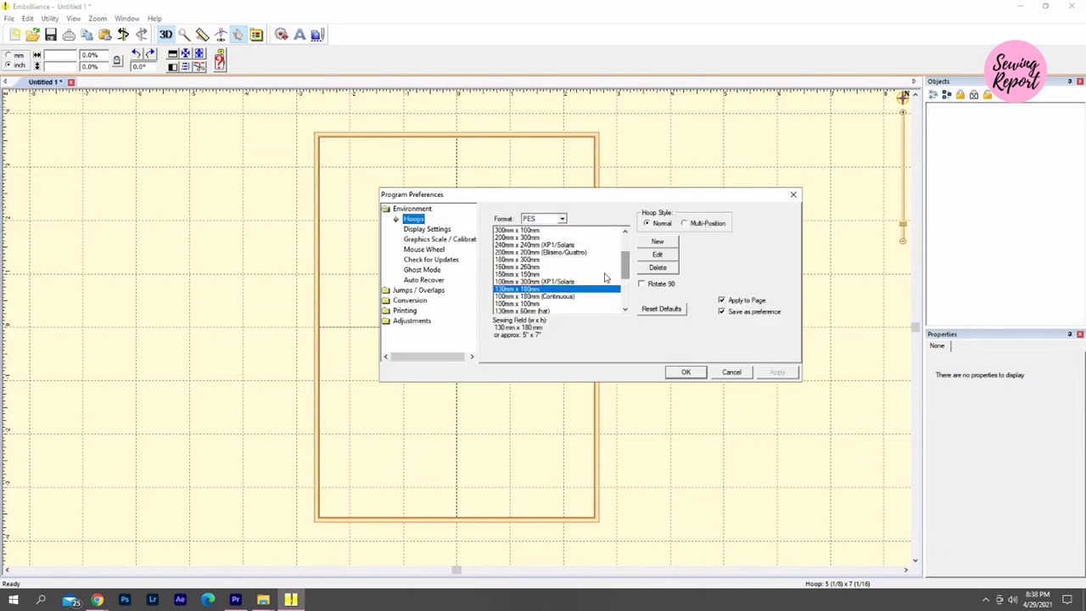
{"action": "left_click_drag", "start_coordinate": [626, 271], "coordinate": [626, 267]}
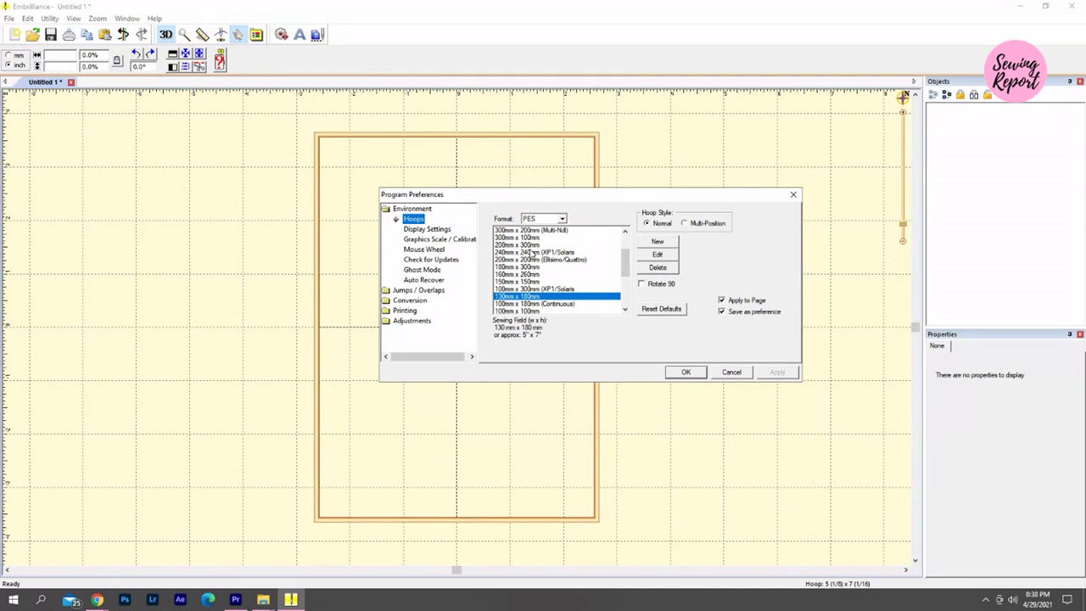
{"action": "left_click", "coordinate": [515, 245]}
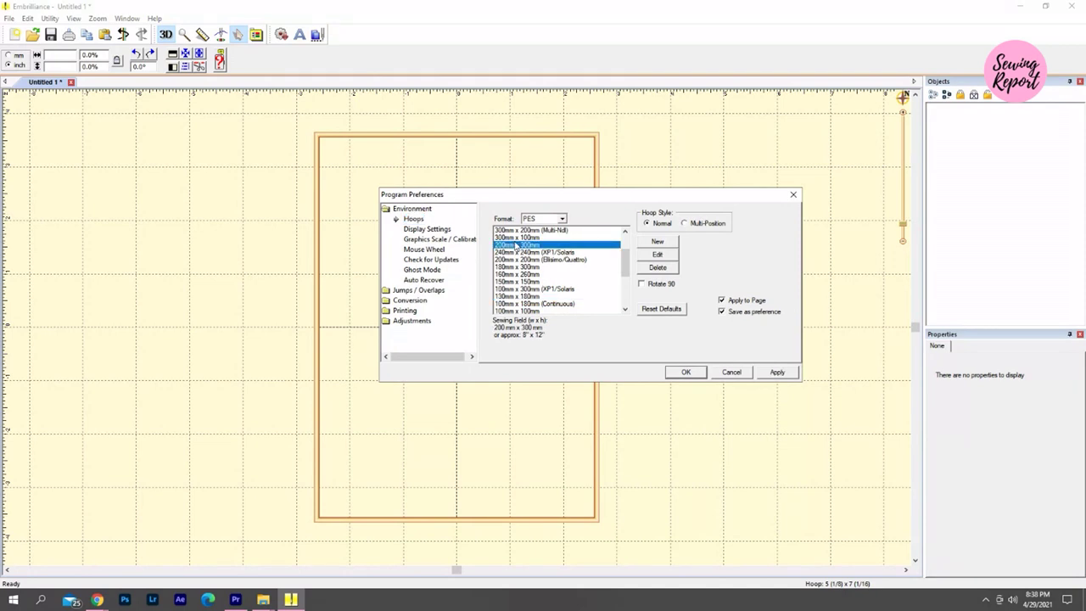
{"action": "scroll", "coordinate": [515, 245], "scroll_direction": "up", "scroll_amount": 2}
{"action": "left_click_drag", "start_coordinate": [516, 245], "coordinate": [516, 284]}
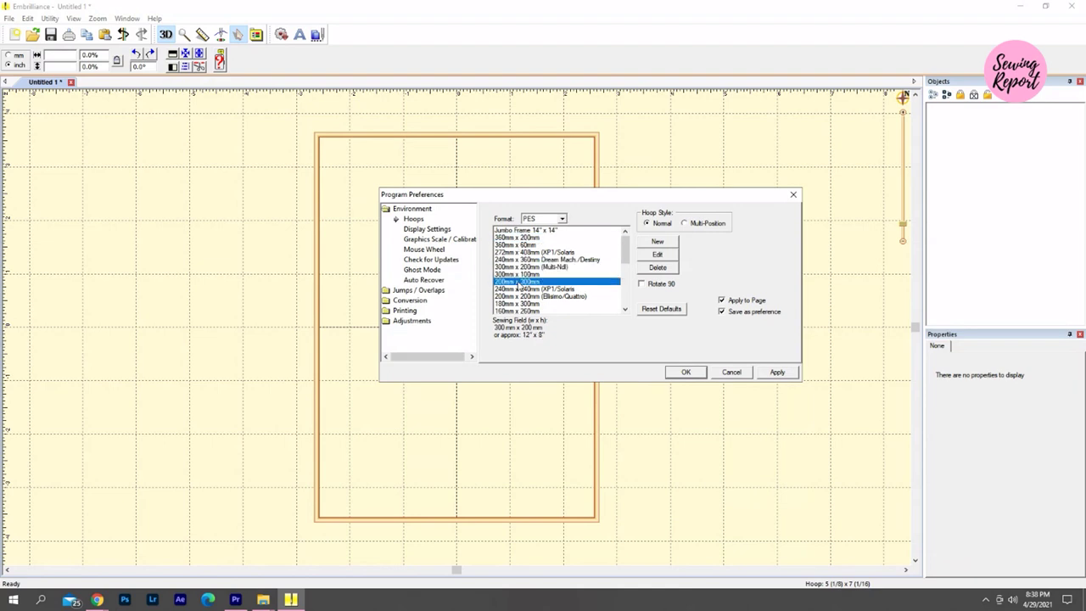
{"action": "left_click", "coordinate": [516, 290]}
{"action": "scroll", "coordinate": [513, 301], "scroll_direction": "down", "scroll_amount": 1}
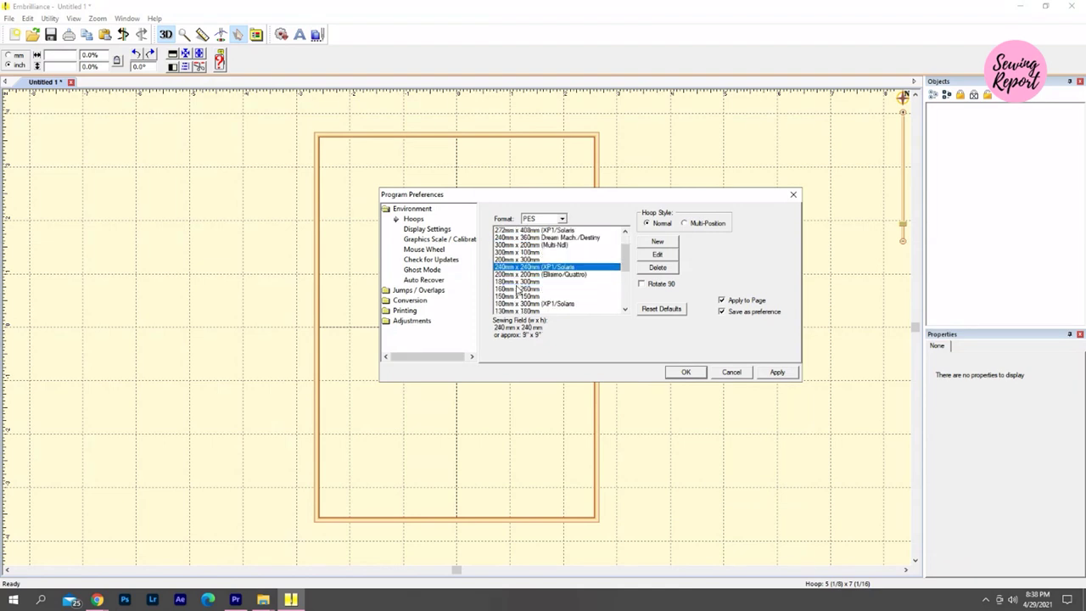
{"action": "left_click", "coordinate": [518, 289]}
{"action": "left_click", "coordinate": [519, 274]}
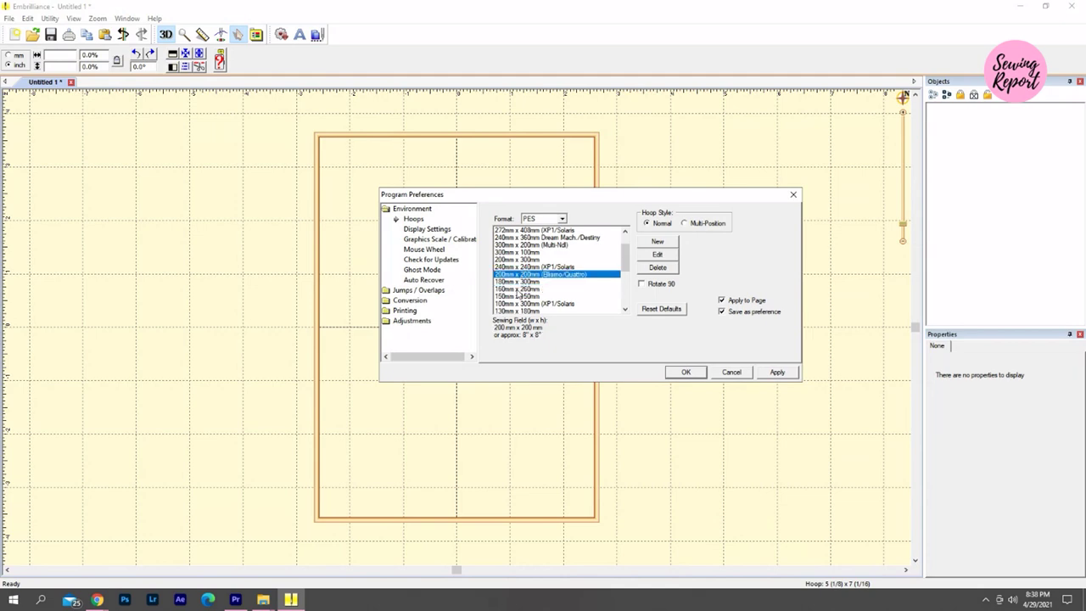
{"action": "left_click", "coordinate": [518, 297]}
{"action": "scroll", "coordinate": [517, 292], "scroll_direction": "down", "scroll_amount": 2}
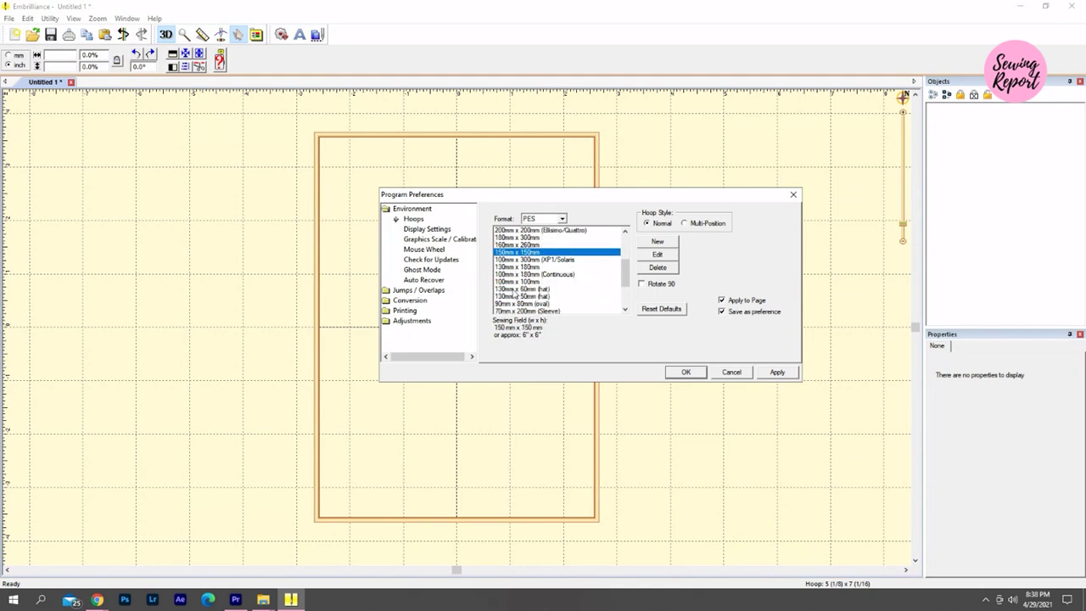
- Apply the 100mm x 100mm hoop to the page
{"action": "left_click", "coordinate": [536, 267]}
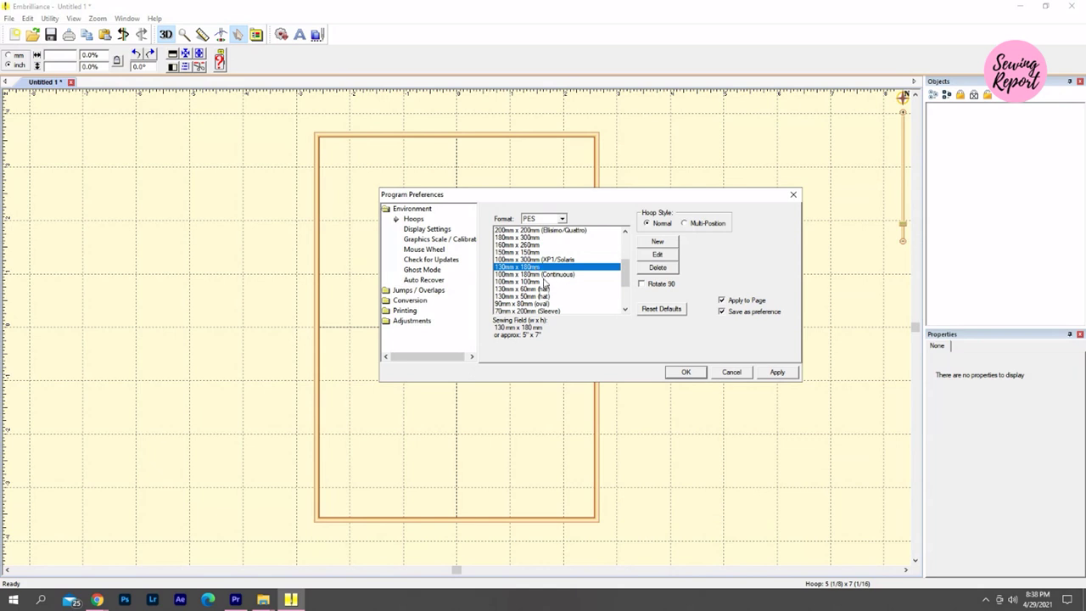
{"action": "left_click", "coordinate": [544, 282]}
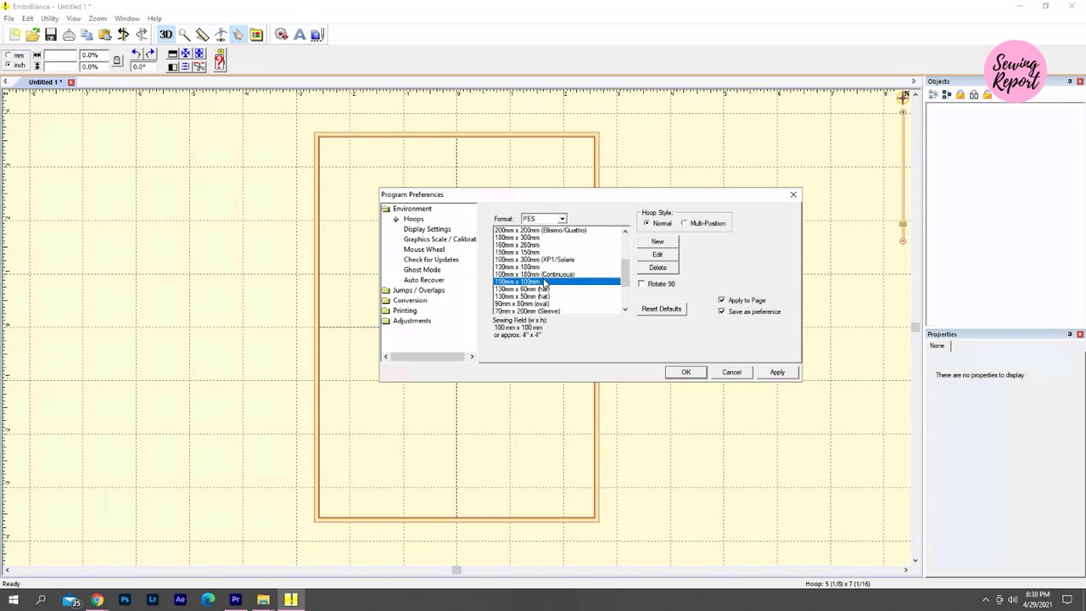
{"action": "left_click", "coordinate": [778, 373]}
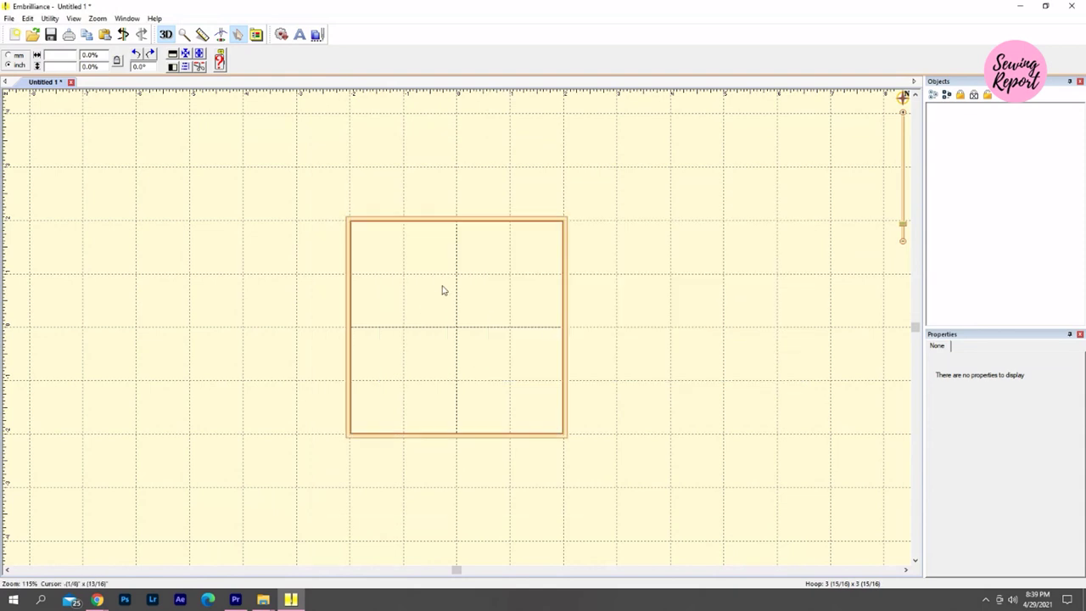
- Set the page's hoop size to 130mm x 180mm in the hoop preferences
{"action": "left_click", "coordinate": [10, 20]}
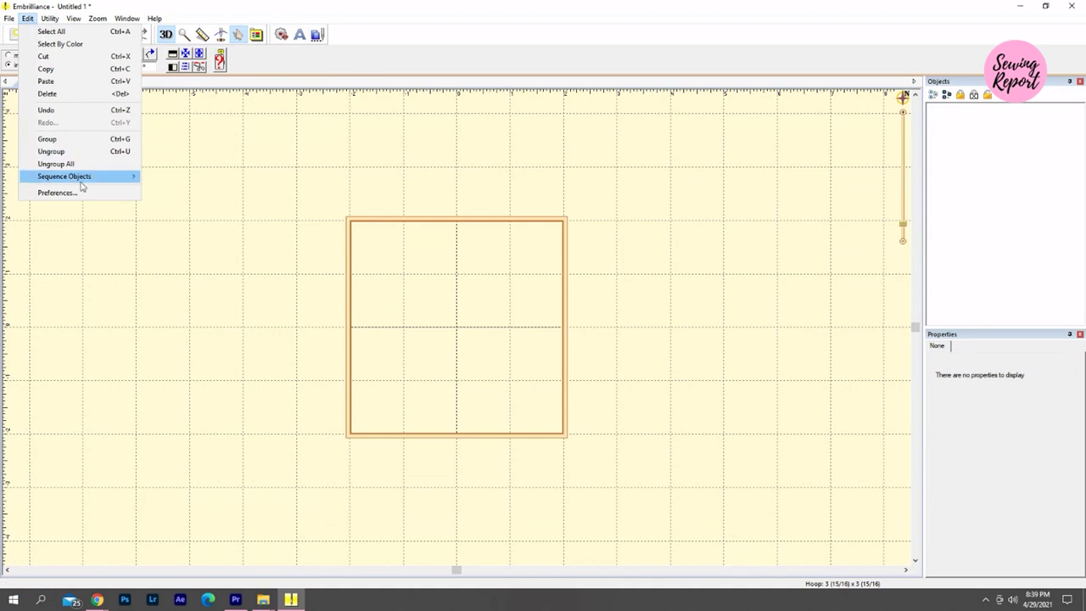
{"action": "left_click", "coordinate": [85, 194]}
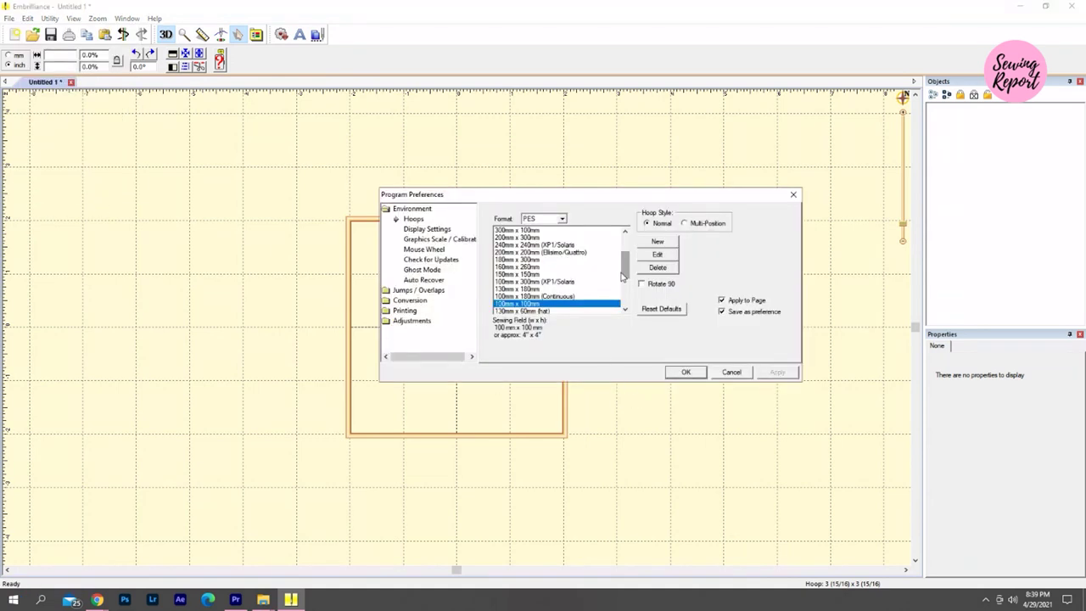
{"action": "left_click_drag", "start_coordinate": [622, 270], "coordinate": [622, 277]}
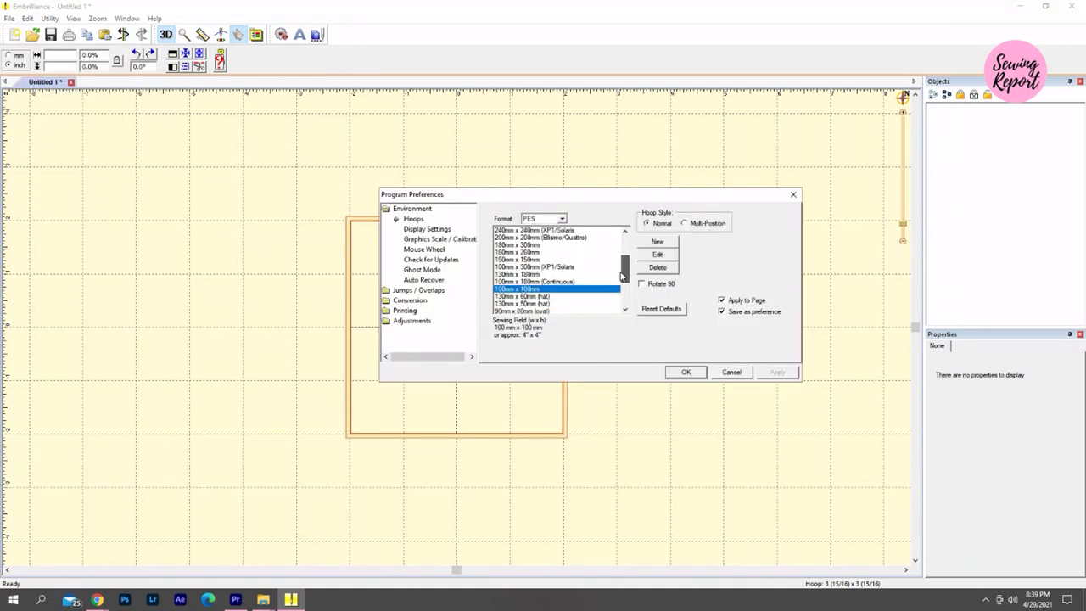
{"action": "left_click", "coordinate": [536, 276]}
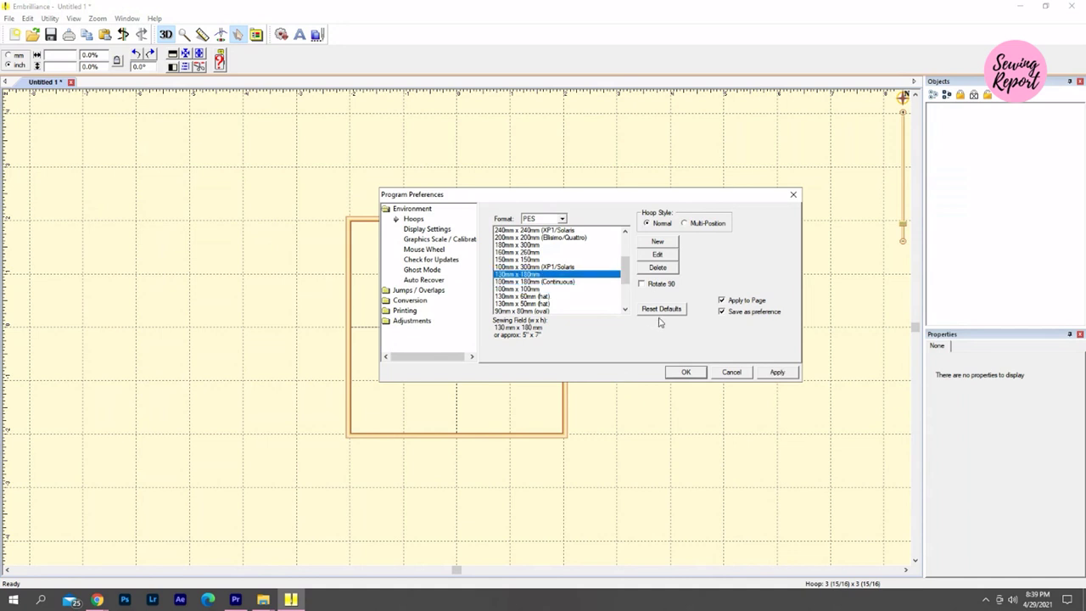
{"action": "left_click", "coordinate": [774, 373]}
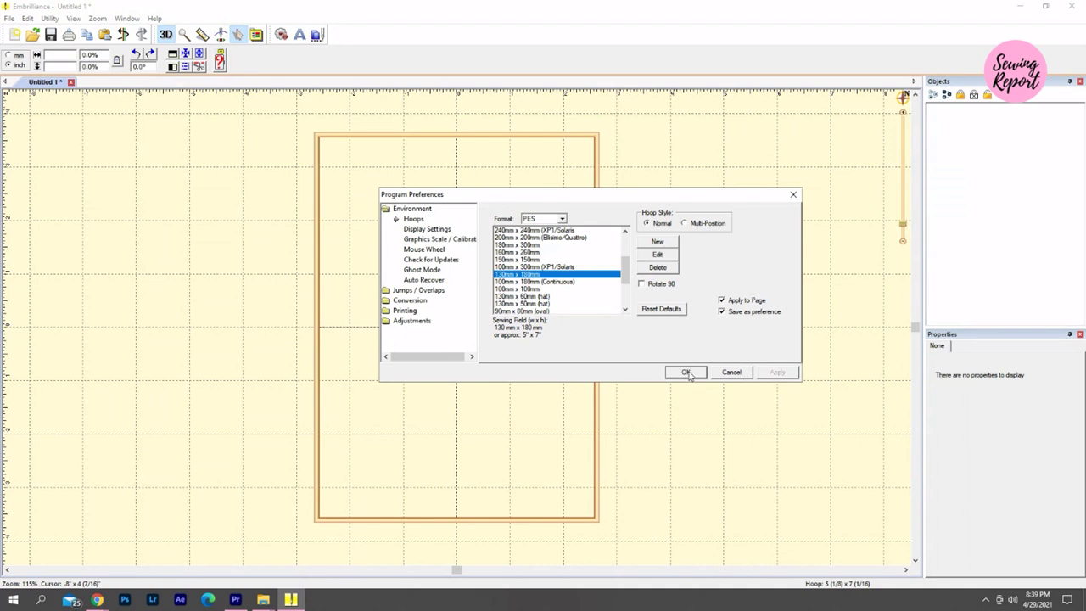
{"action": "left_click", "coordinate": [686, 372]}
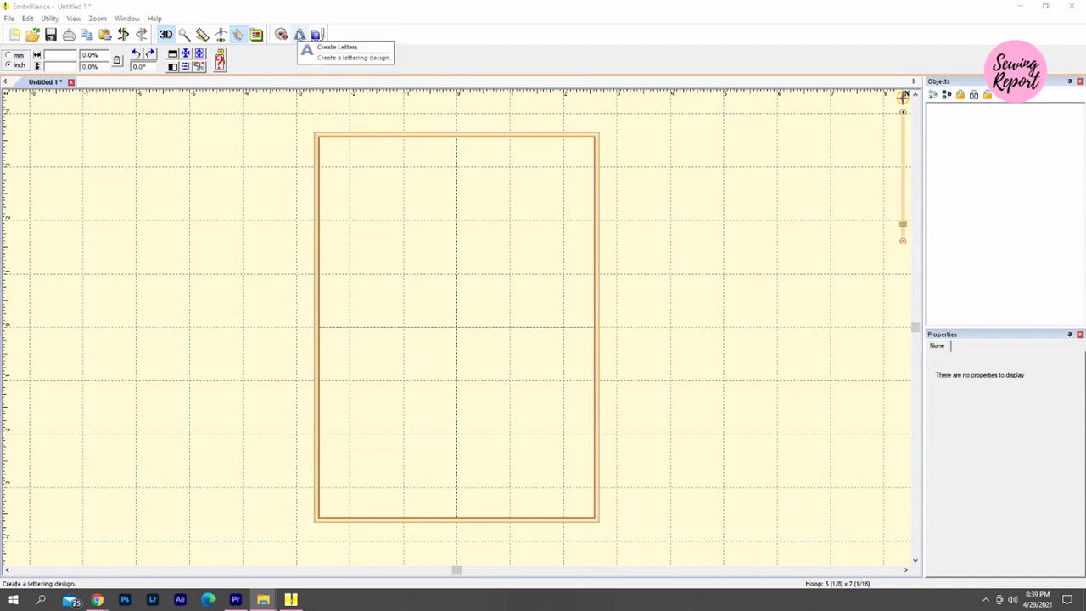
- Create a lettering design and replace its default ABC text with the person's first name
{"action": "left_click", "coordinate": [300, 35]}
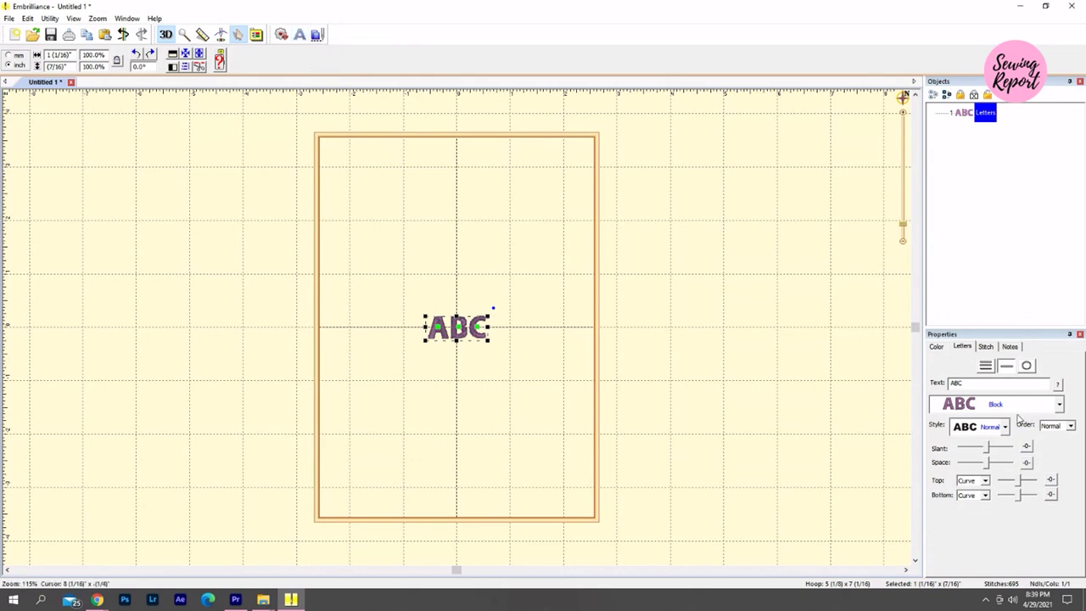
{"action": "double_click", "coordinate": [961, 382]}
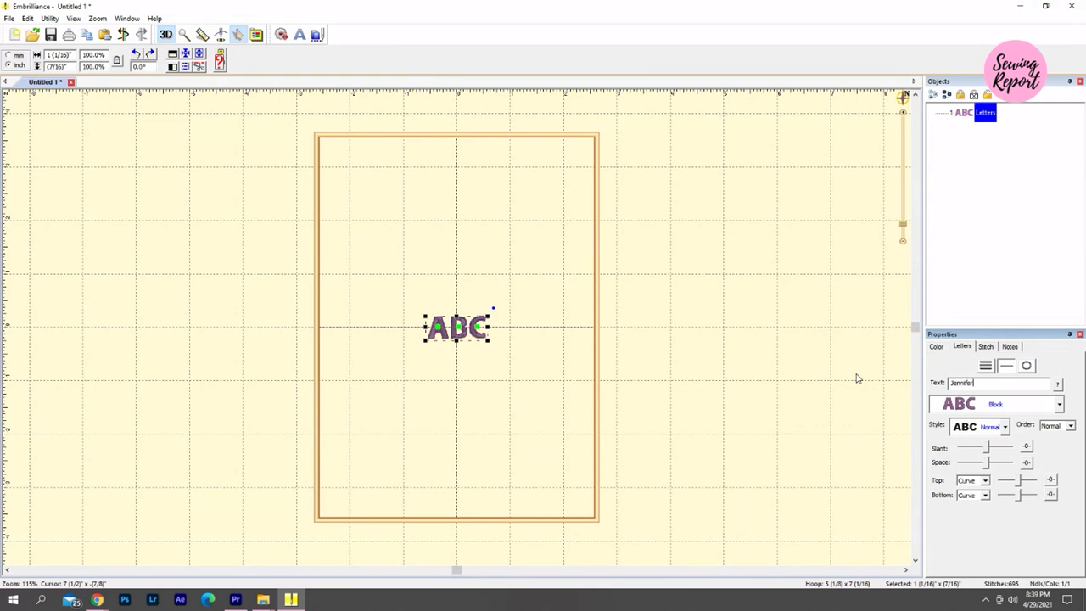
{"action": "type", "text": "Jennifer"}
{"action": "left_click", "coordinate": [452, 333]}
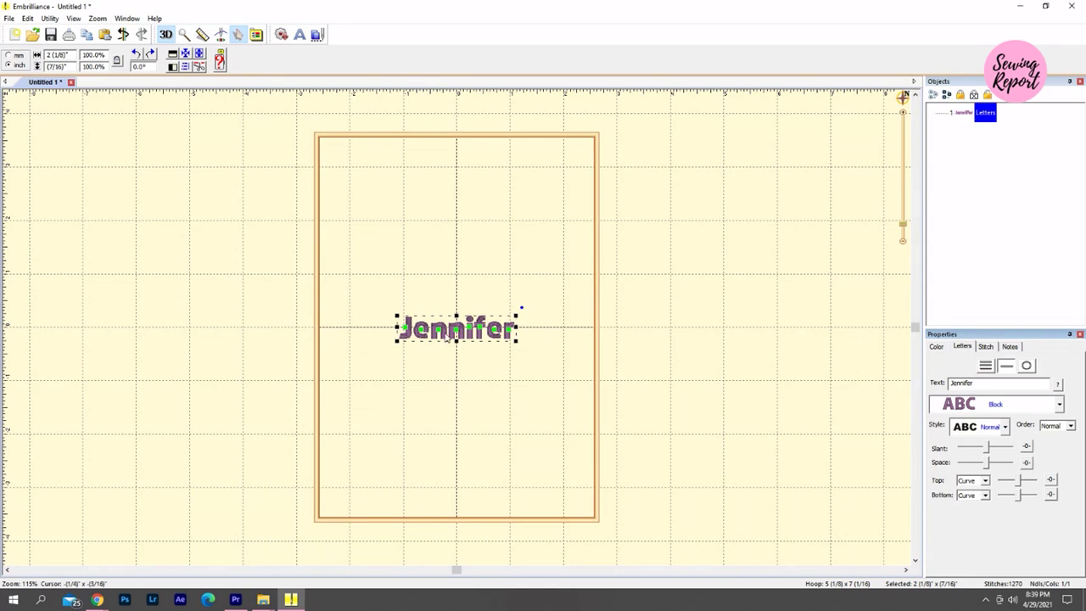
- Move the lettering up and then near the hoop's lower edge, and centre it in the hoop
{"action": "left_click_drag", "start_coordinate": [453, 334], "coordinate": [482, 280]}
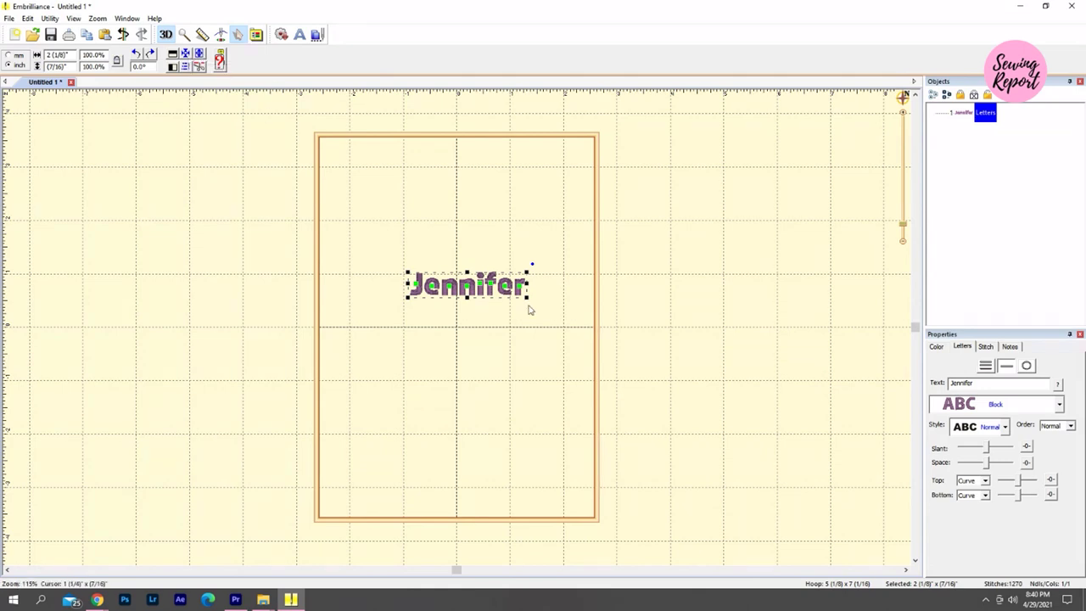
{"action": "left_click_drag", "start_coordinate": [475, 291], "coordinate": [463, 492]}
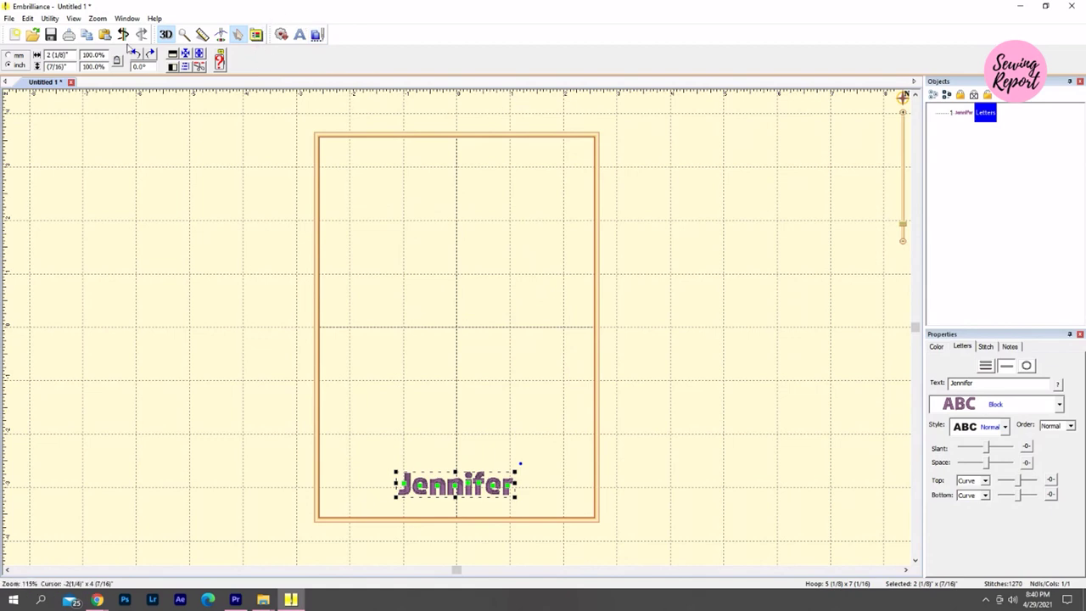
{"action": "left_click", "coordinate": [185, 54]}
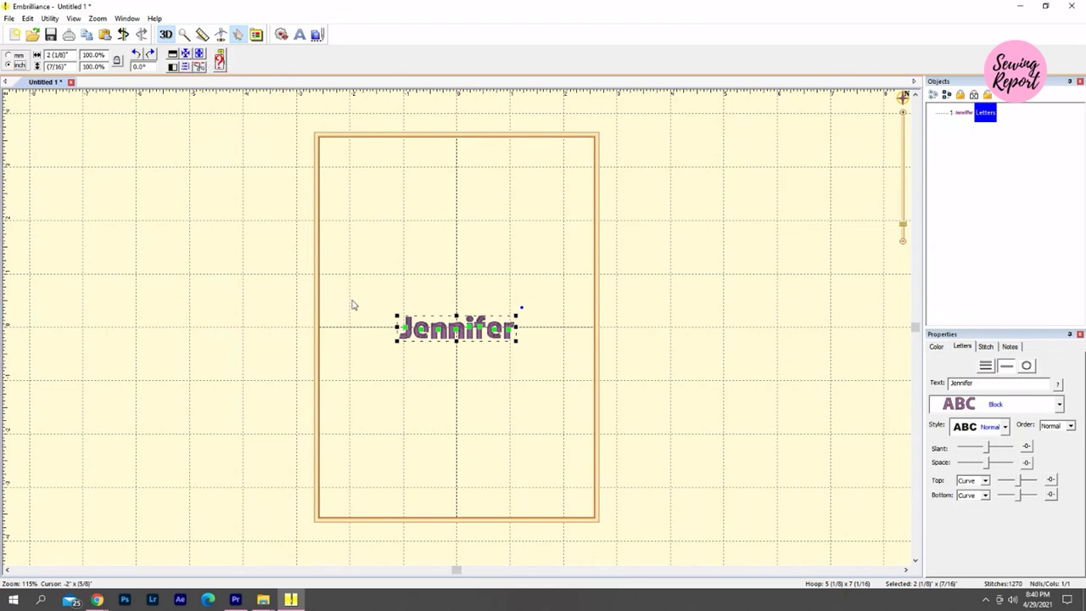
- Move the lettering slightly below the hoop's centre line and try centring only its letter f in the hoop
{"action": "left_click_drag", "start_coordinate": [456, 316], "coordinate": [457, 346]}
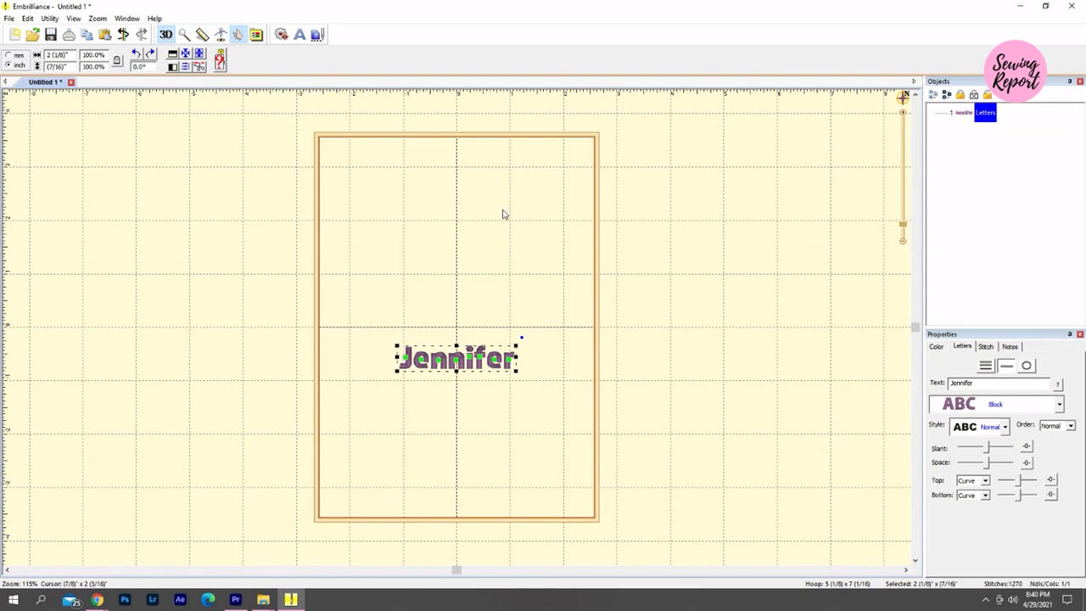
{"action": "left_click", "coordinate": [480, 358]}
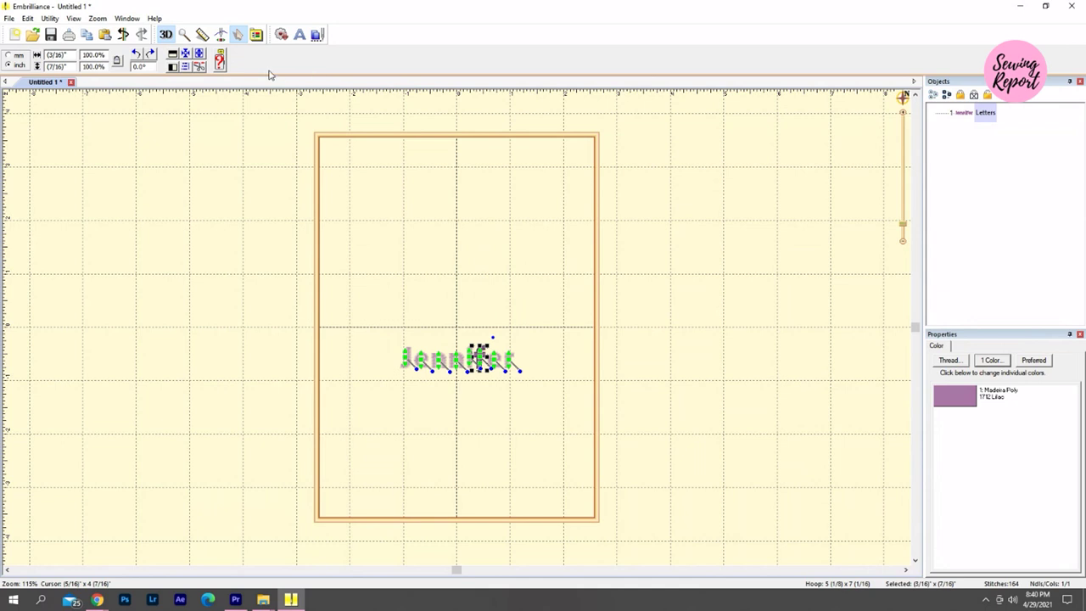
{"action": "left_click", "coordinate": [185, 53]}
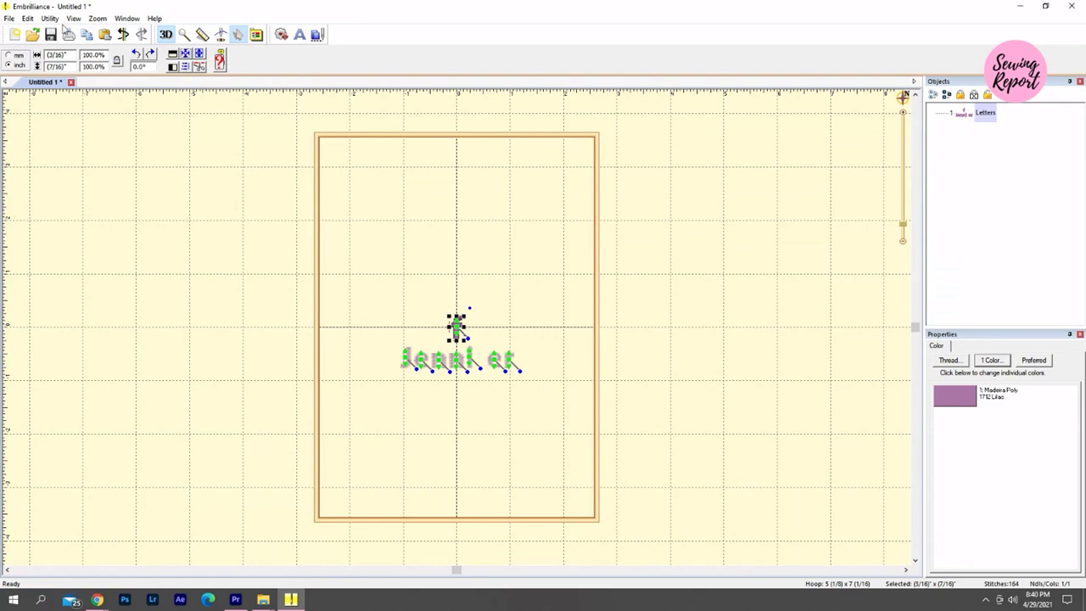
- Undo the single-letter centring and centre the whole lettering in the hoop
{"action": "left_click", "coordinate": [123, 36]}
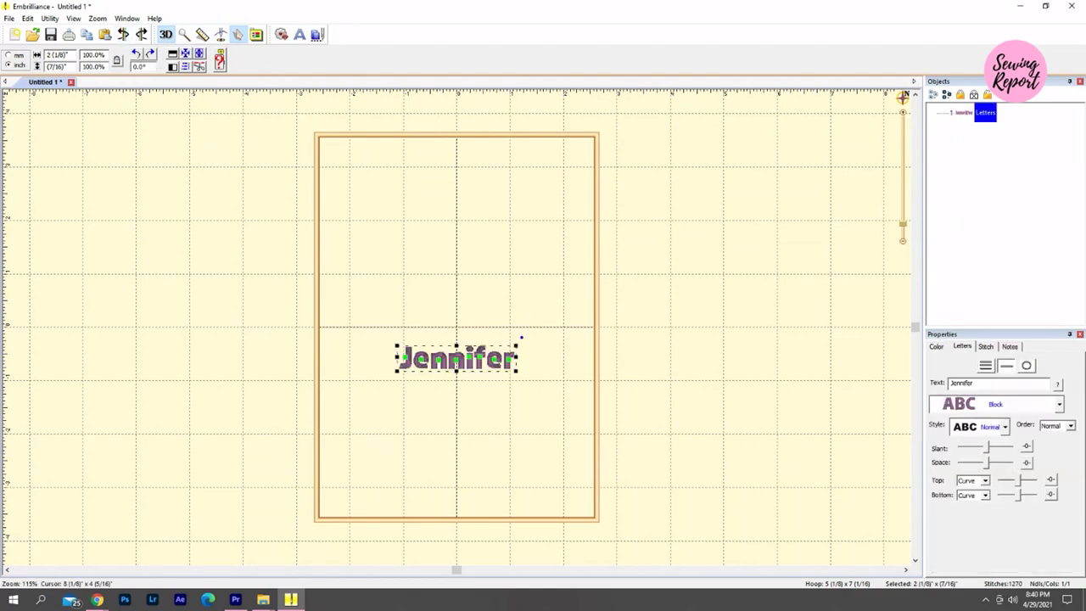
{"action": "left_click", "coordinate": [185, 52]}
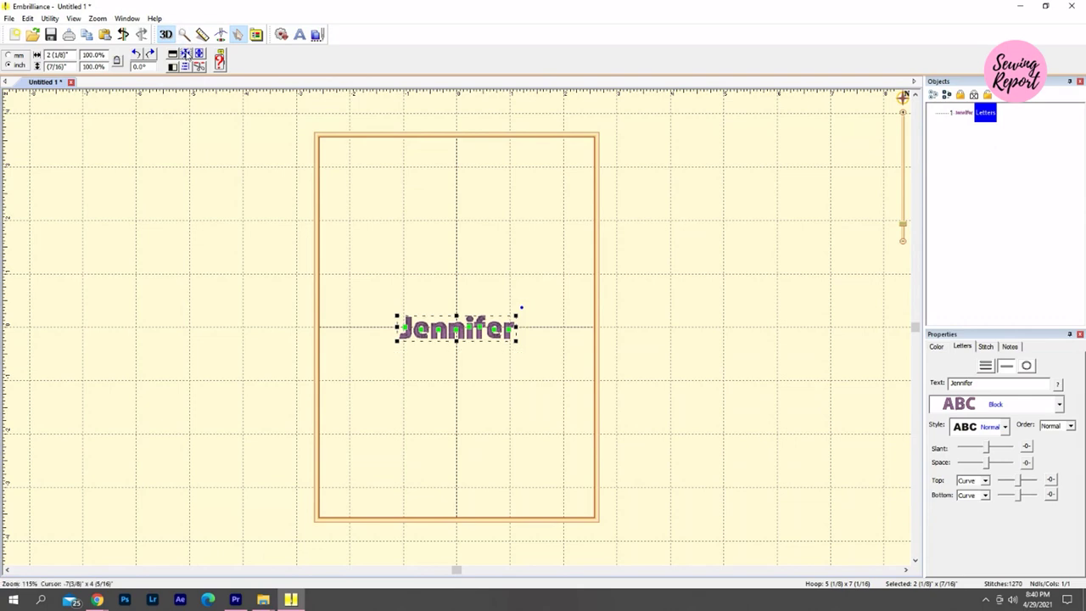
- Change the lettering's font to Bold Cursive
{"action": "left_click", "coordinate": [1058, 405]}
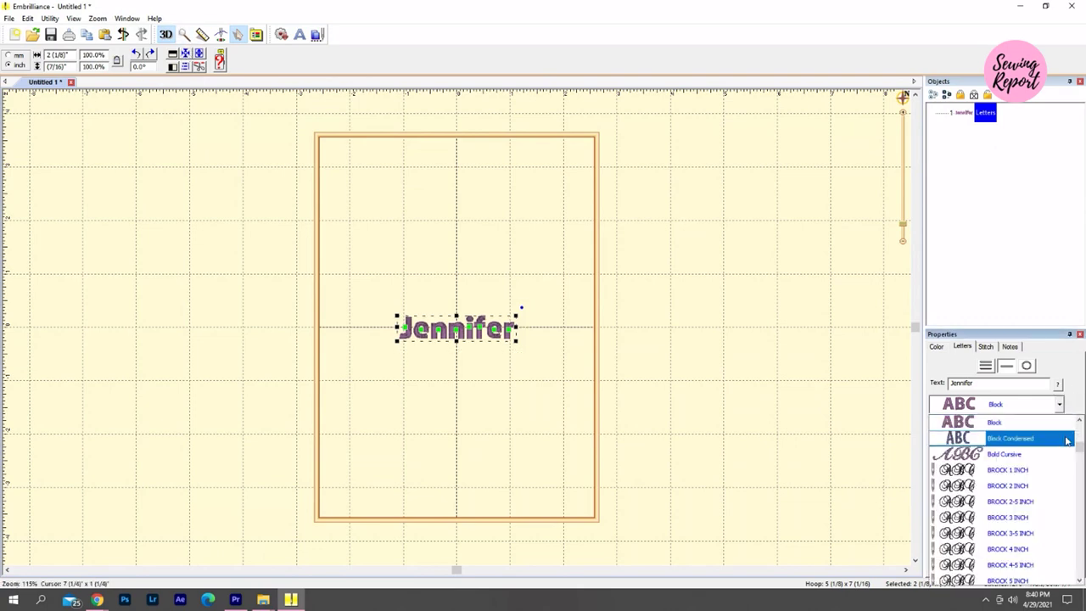
{"action": "left_click", "coordinate": [1011, 456]}
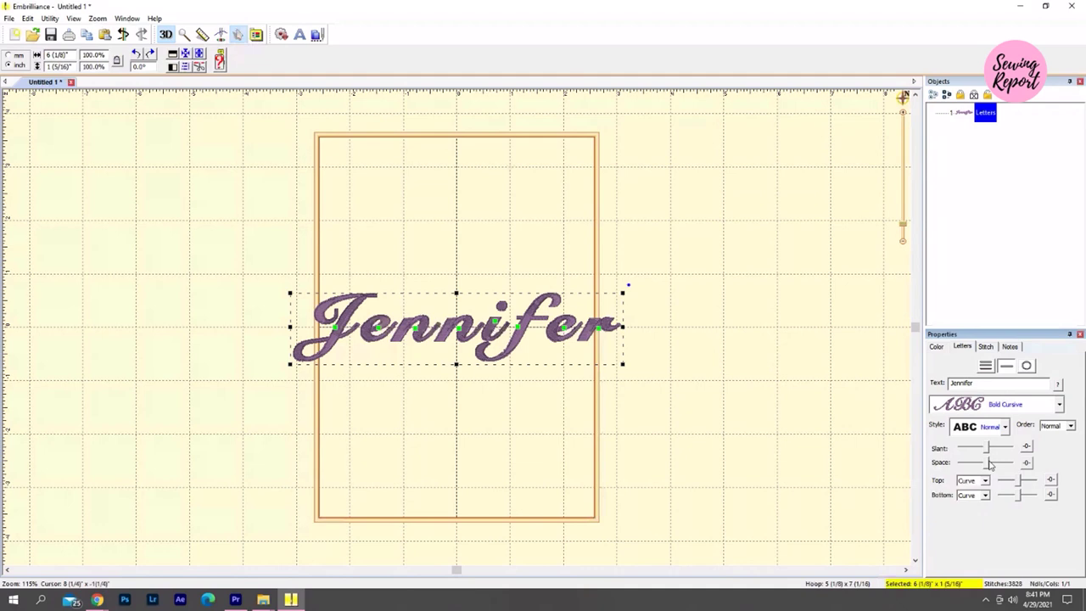
- Try different letter spacing and slant on the lettering, and reset both to their defaults
{"action": "left_click_drag", "start_coordinate": [988, 462], "coordinate": [1007, 450]}
{"action": "left_click", "coordinate": [1026, 447]}
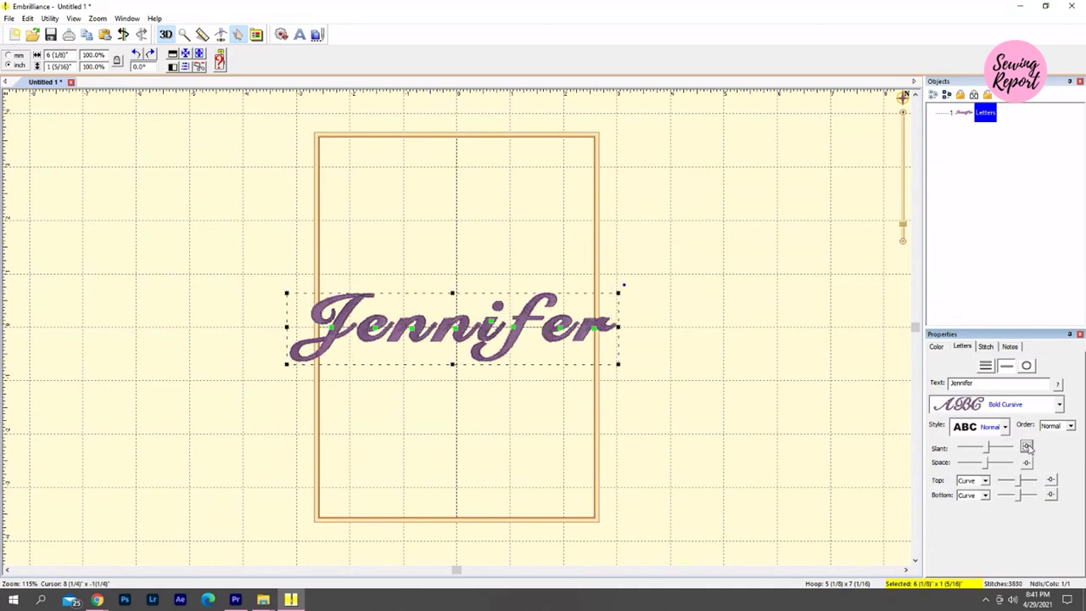
{"action": "left_click", "coordinate": [1027, 462]}
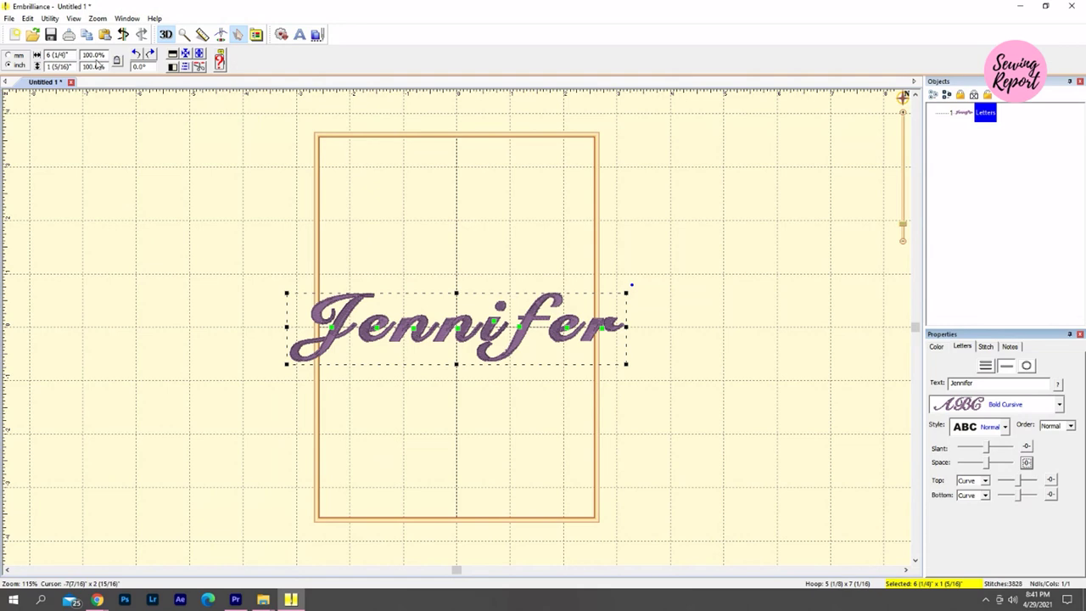
- Rotate the lettering 90 degrees clockwise so that it runs along the hoop's long side
{"action": "left_click", "coordinate": [150, 53]}
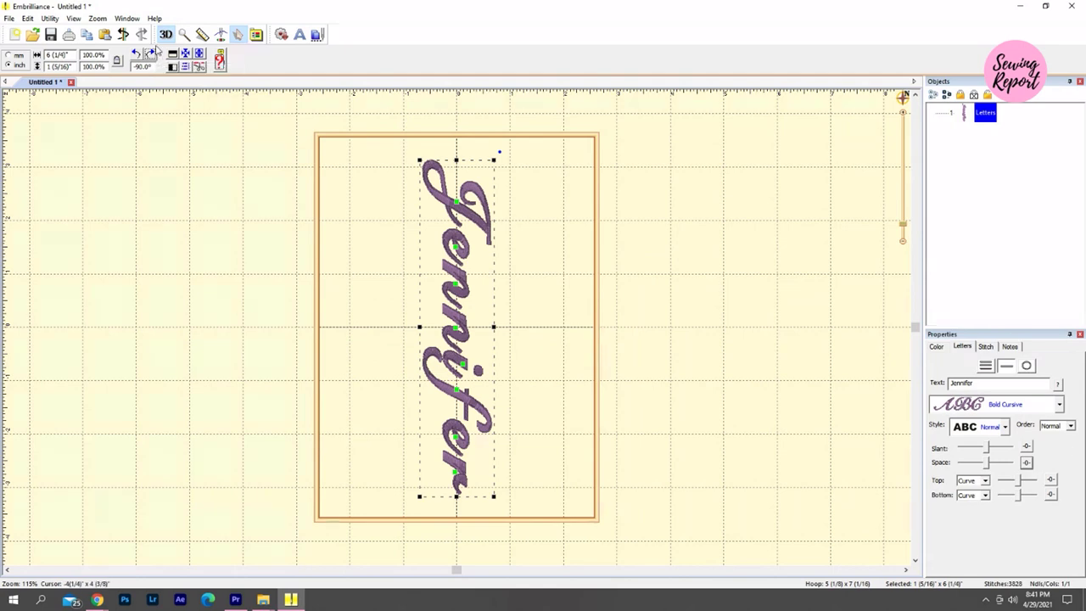
- Rotate the lettering 90 degrees counterclockwise back to horizontal and change its font to MUE_BallerinaScript_2in
{"action": "left_click", "coordinate": [138, 56]}
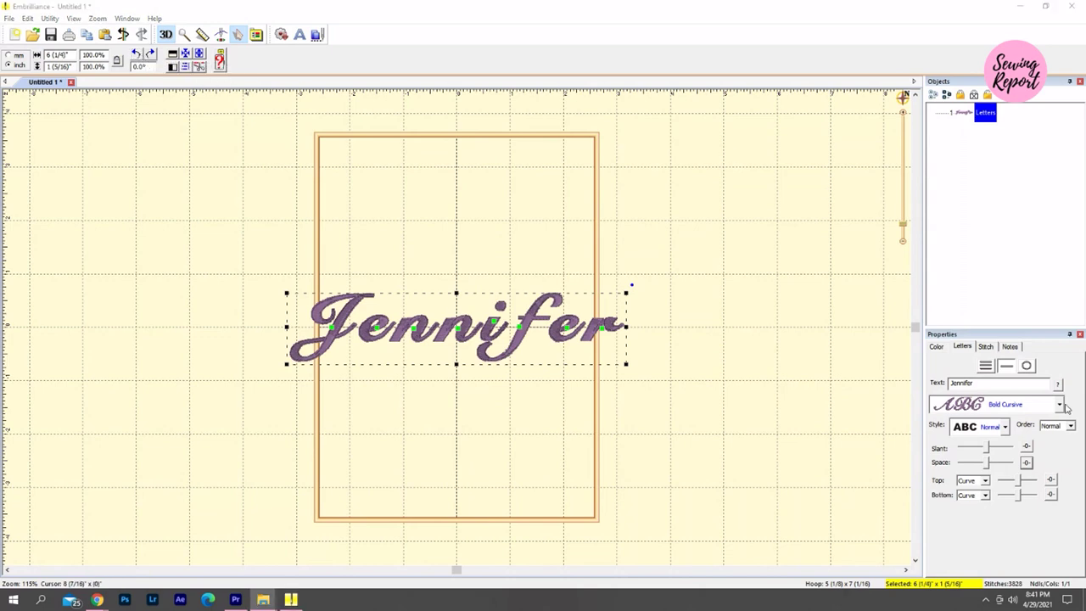
{"action": "left_click", "coordinate": [1018, 404]}
{"action": "scroll", "coordinate": [1001, 496], "scroll_direction": "down", "scroll_amount": 6}
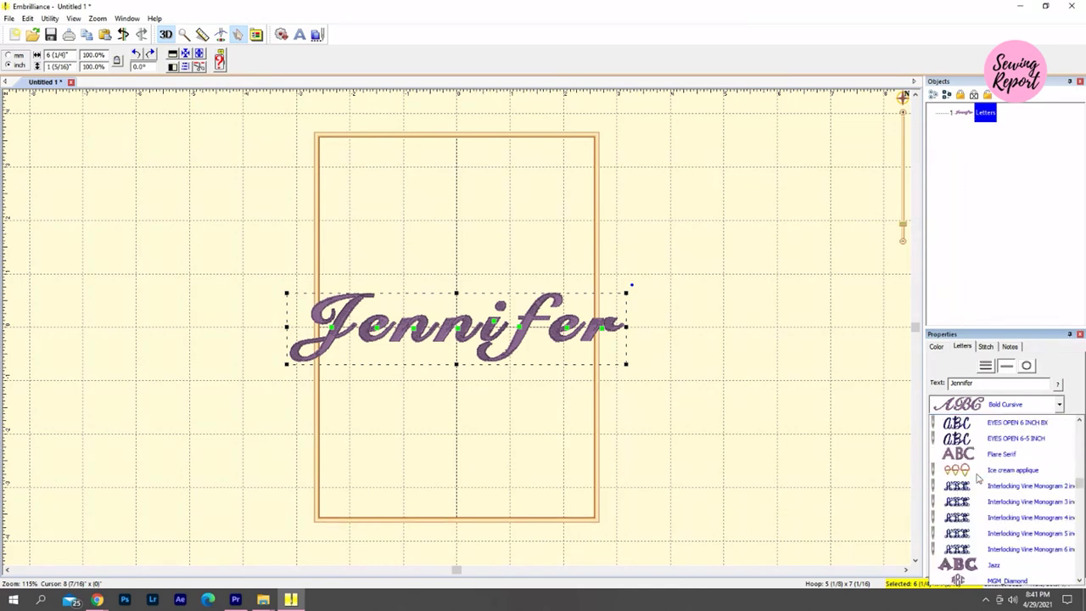
{"action": "scroll", "coordinate": [978, 479], "scroll_direction": "down", "scroll_amount": 2}
{"action": "left_click", "coordinate": [999, 502]}
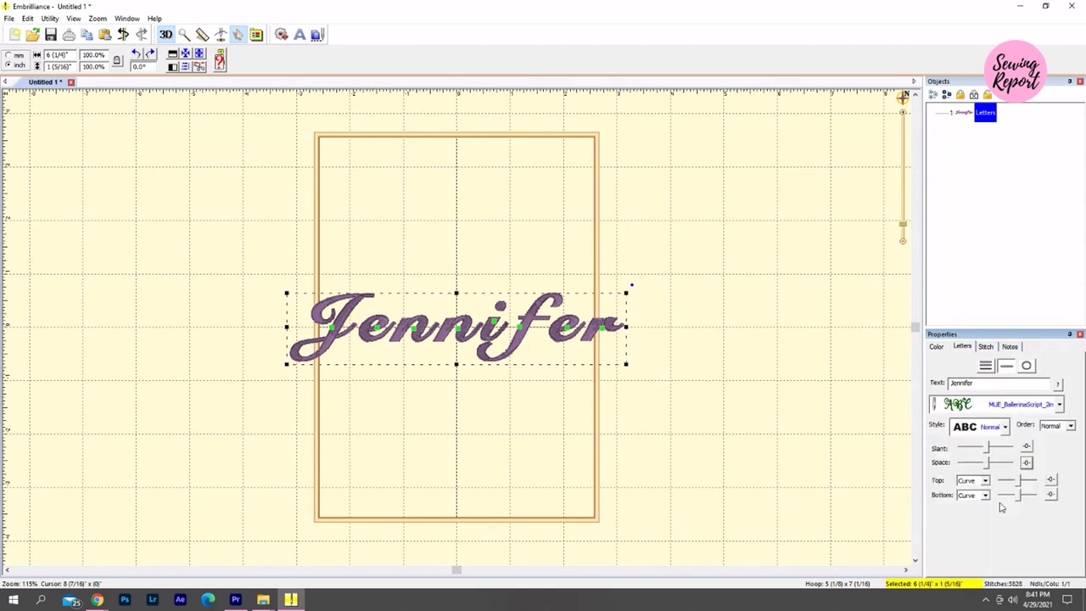
- Try the MUE_Beneath_0_5in font on the lettering and settle on MUE_Beneath_1in
{"action": "left_click", "coordinate": [1015, 408]}
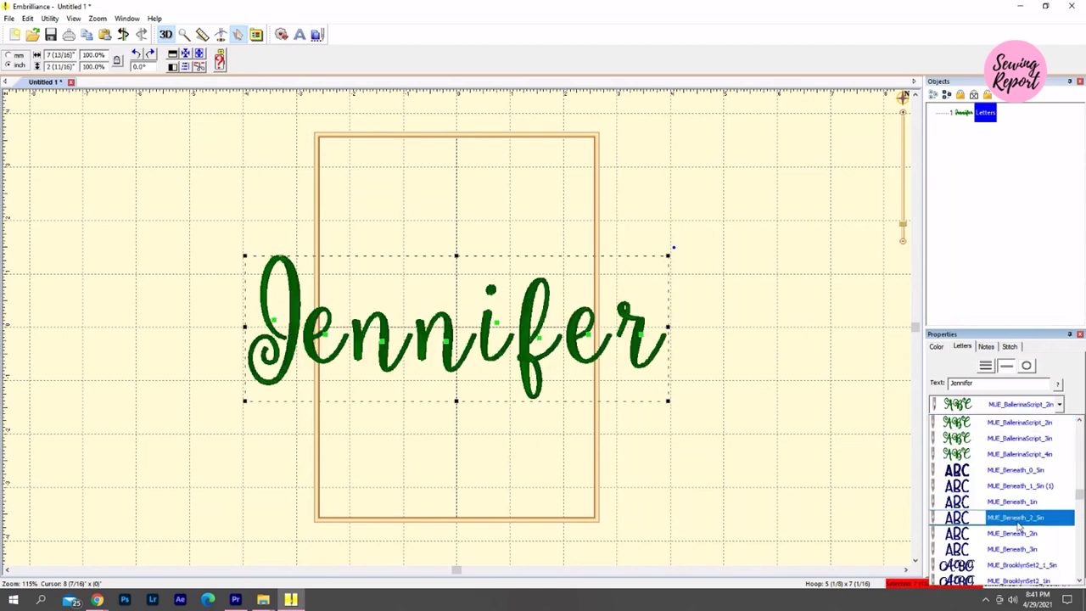
{"action": "left_click", "coordinate": [1007, 475]}
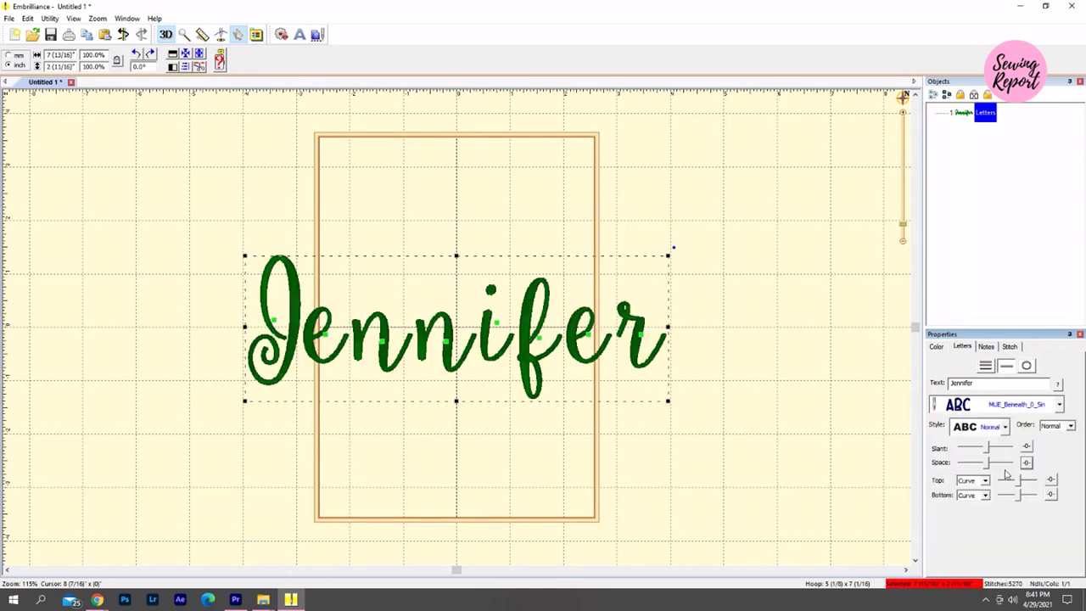
{"action": "left_click", "coordinate": [1020, 406]}
{"action": "left_click", "coordinate": [1016, 436]}
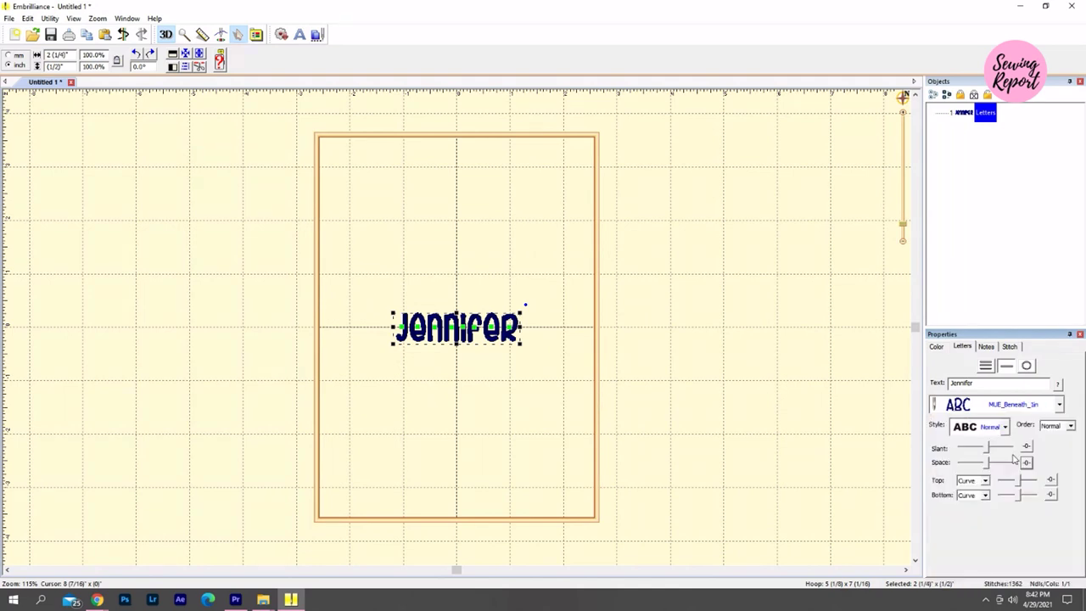
{"action": "left_click", "coordinate": [448, 315]}
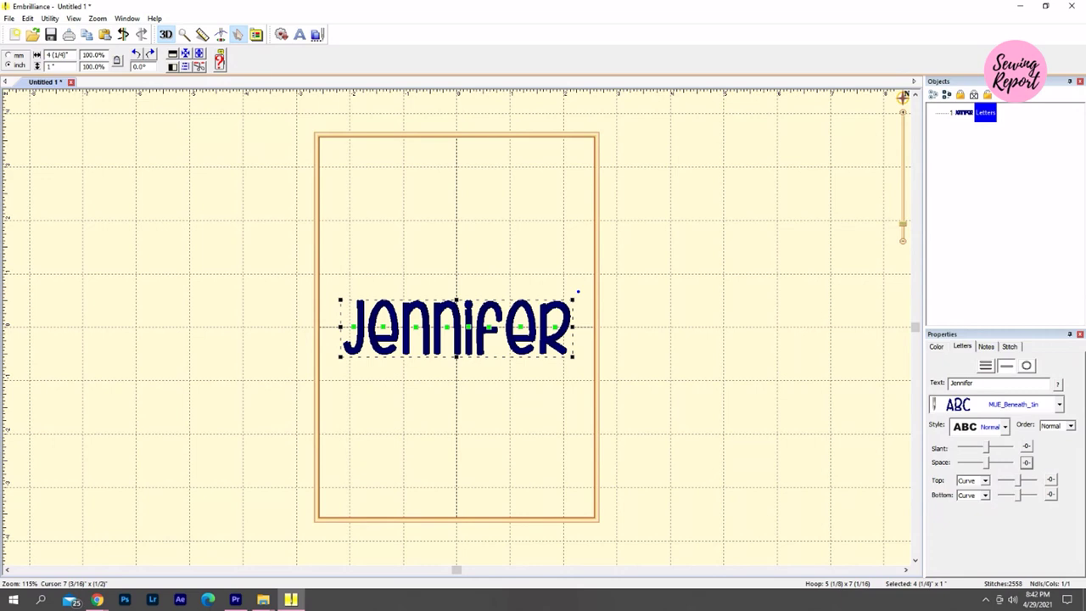
- Switch to File Explorer and open the kitchen_mixer_applique folder inside Embroidery Files
{"action": "key", "text": "super+e"}
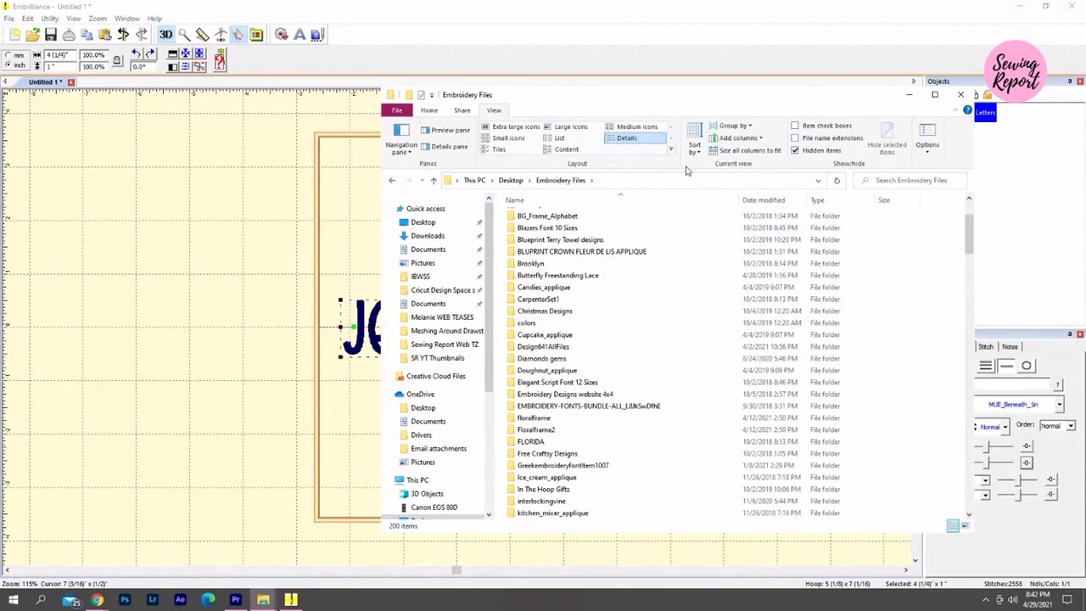
{"action": "left_click_drag", "start_coordinate": [968, 234], "coordinate": [968, 271]}
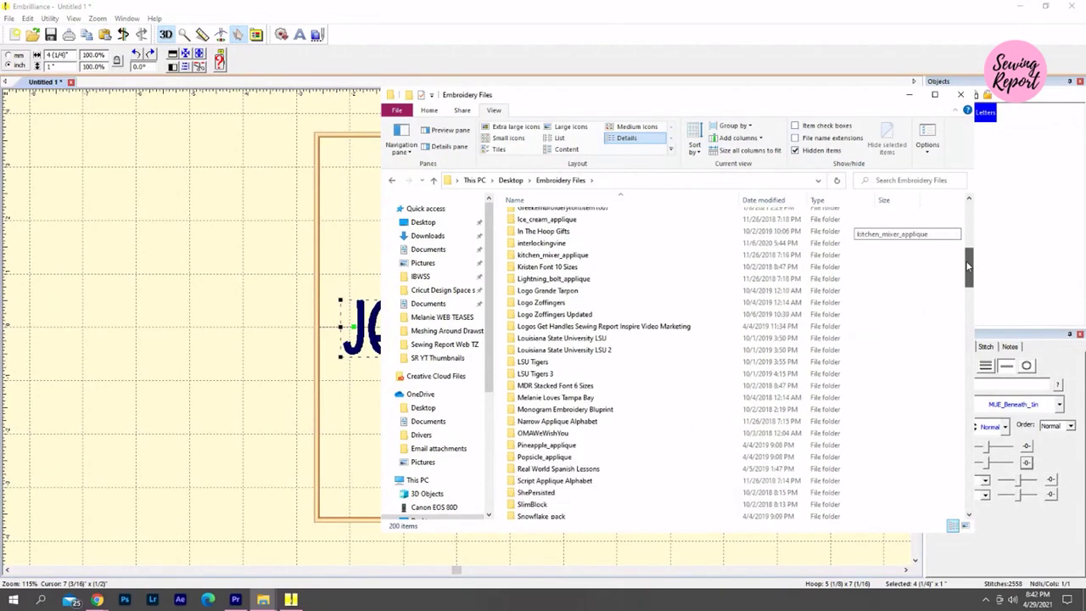
{"action": "double_click", "coordinate": [579, 255]}
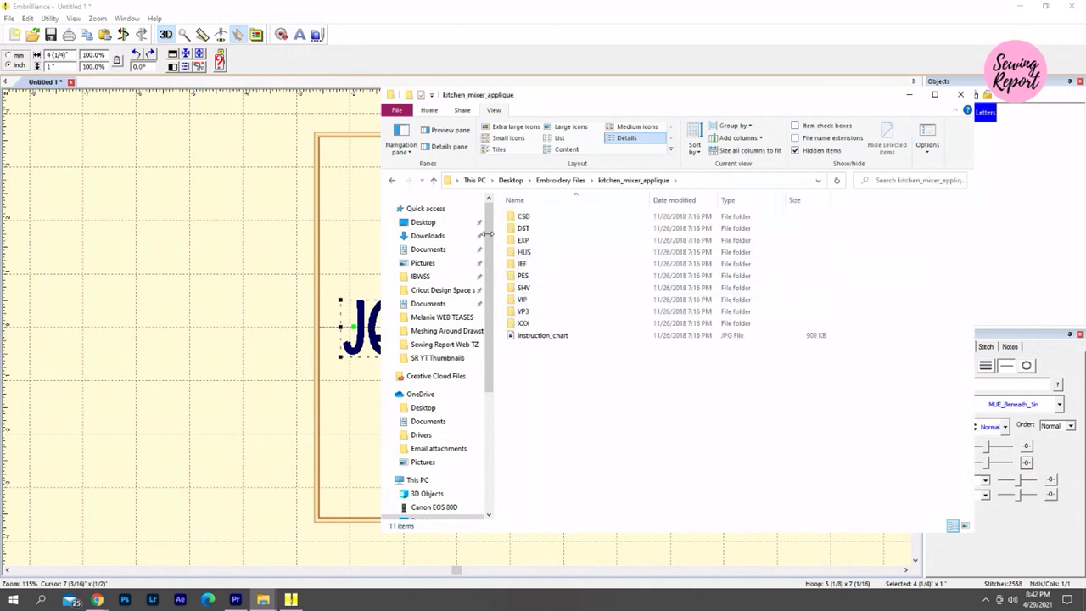
{"action": "left_click", "coordinate": [433, 179]}
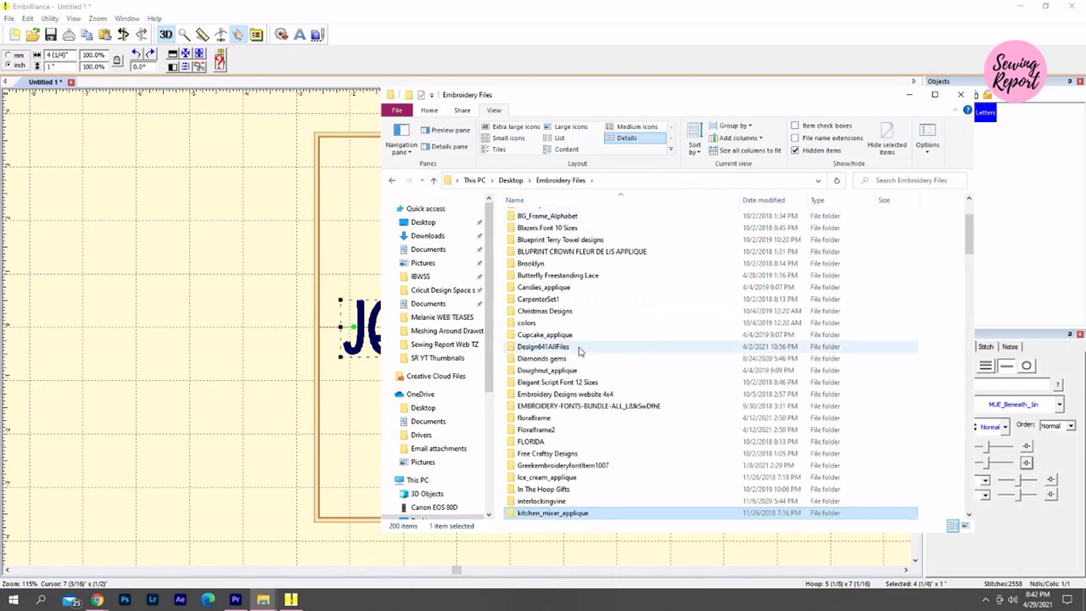
{"action": "scroll", "coordinate": [579, 348], "scroll_direction": "down", "scroll_amount": 1}
{"action": "scroll", "coordinate": [579, 348], "scroll_direction": "down", "scroll_amount": 5}
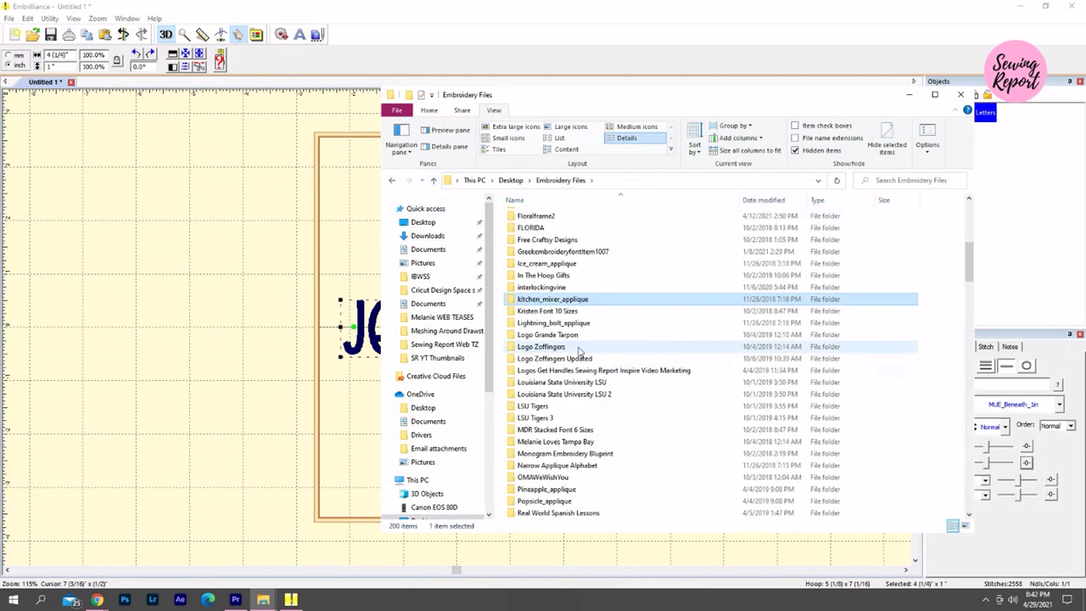
{"action": "double_click", "coordinate": [552, 302]}
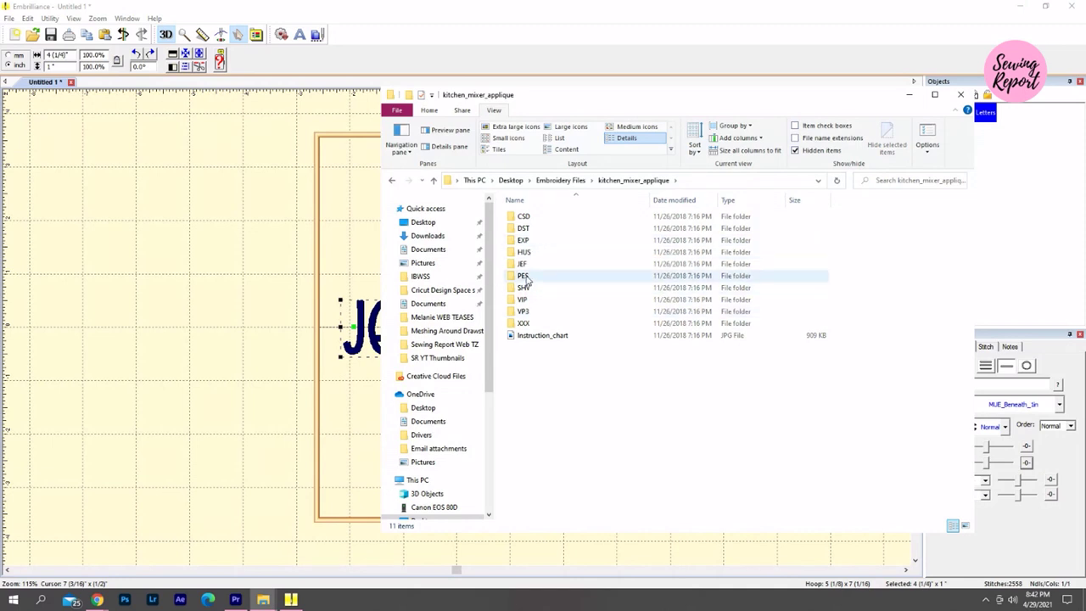
- View the mixer applique's Instruction_chart image full screen to check its sew order and hoop sizes, and close it
{"action": "double_click", "coordinate": [548, 336]}
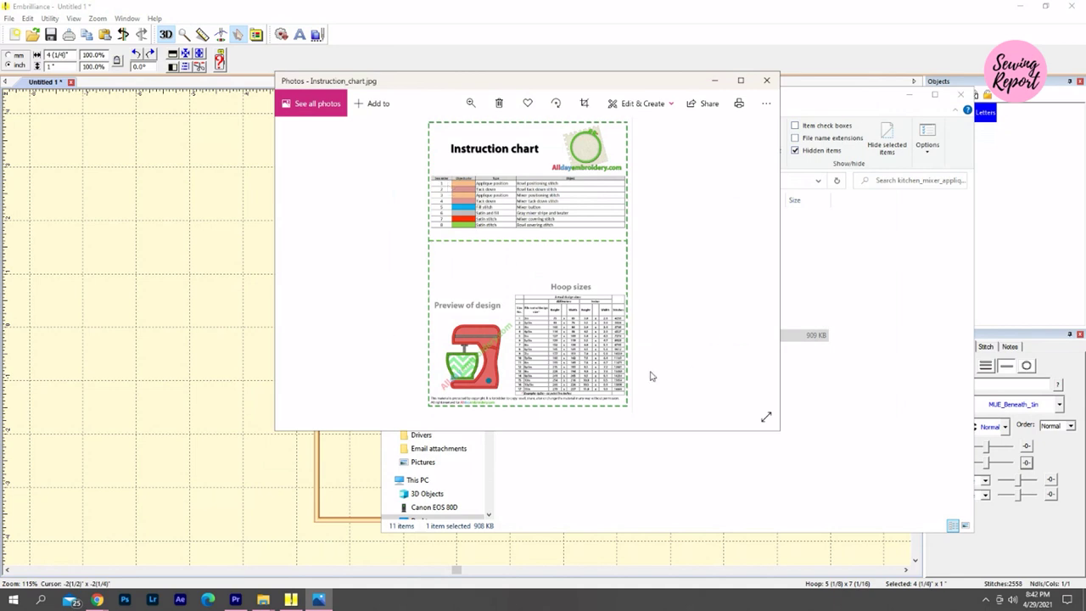
{"action": "left_click", "coordinate": [741, 80]}
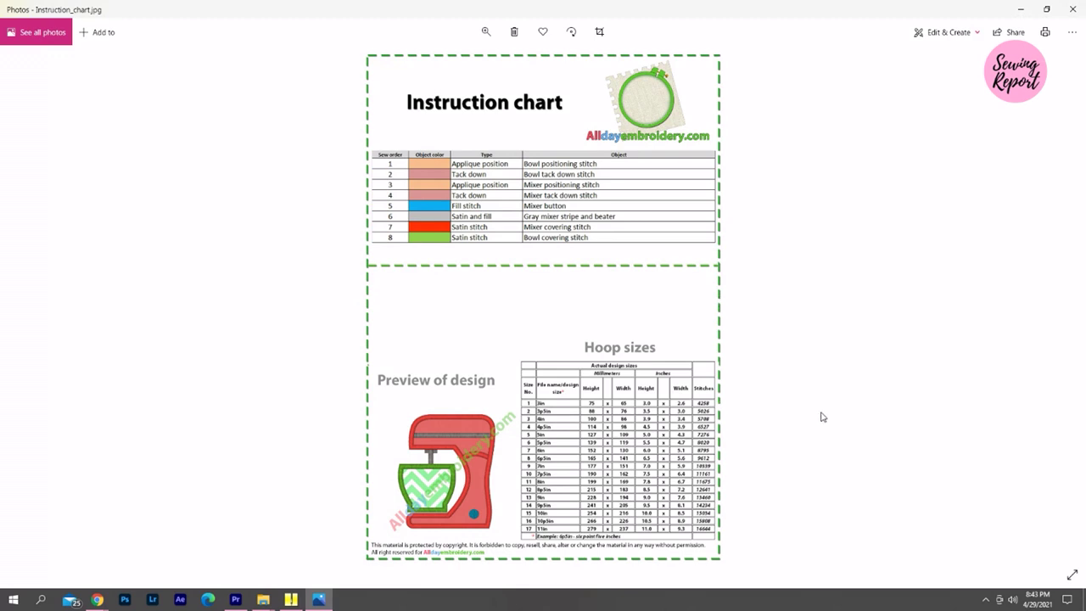
{"action": "left_click", "coordinate": [1067, 9]}
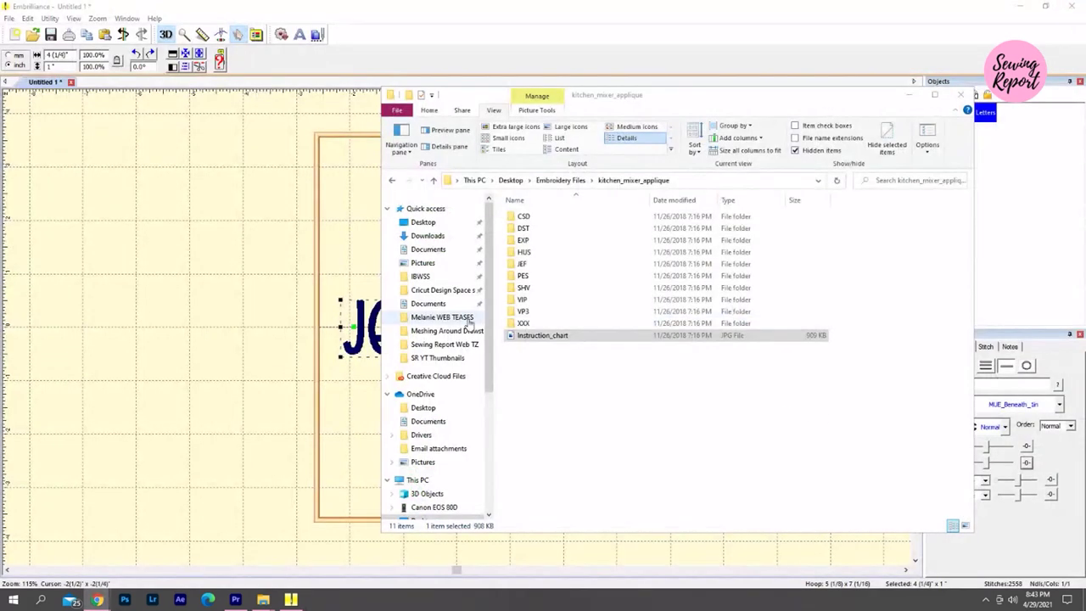
- Open the PES folder and read the Version explanation text file, closing it when done
{"action": "double_click", "coordinate": [531, 277]}
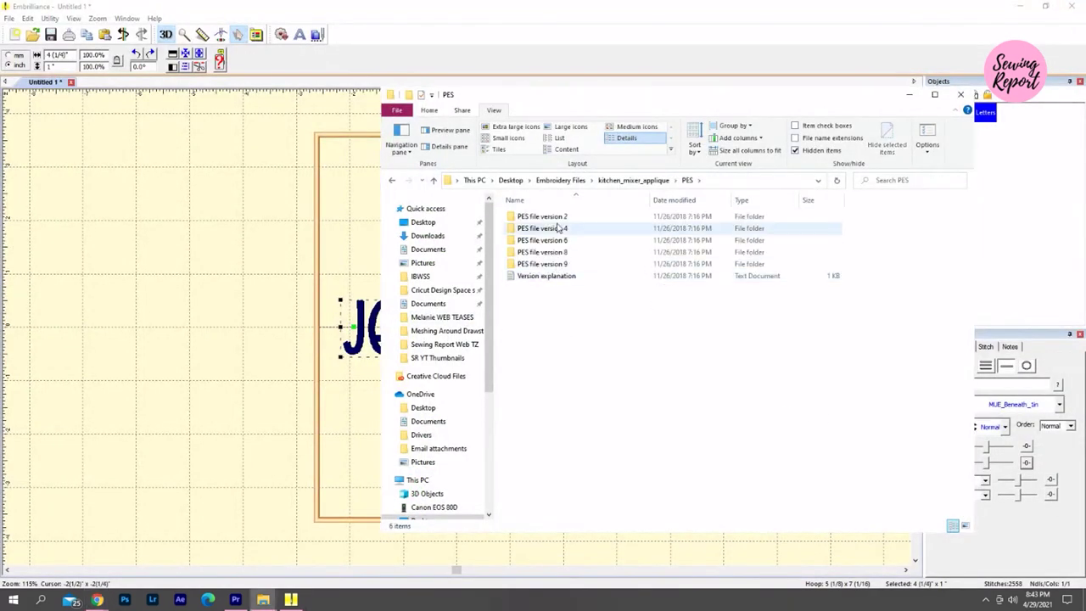
{"action": "double_click", "coordinate": [560, 277]}
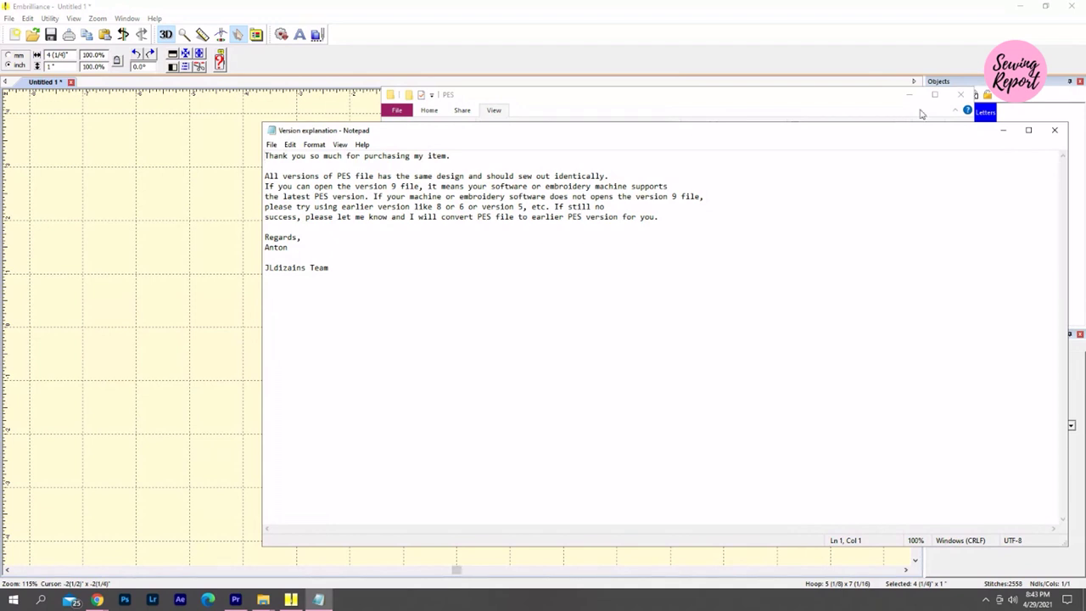
{"action": "left_click", "coordinate": [1054, 130]}
- Add Mixer 3in.pes from the PES file version 9 folder to the hoop in Embrilliance
{"action": "double_click", "coordinate": [530, 264]}
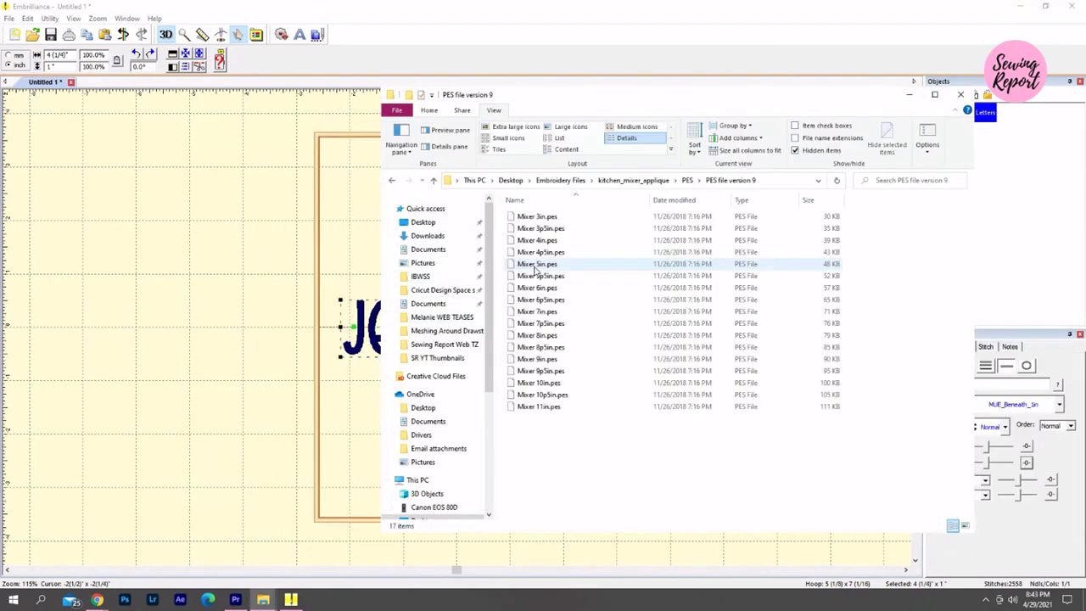
{"action": "left_click_drag", "start_coordinate": [609, 88], "coordinate": [900, 59]}
{"action": "left_click_drag", "start_coordinate": [831, 189], "coordinate": [452, 426]}
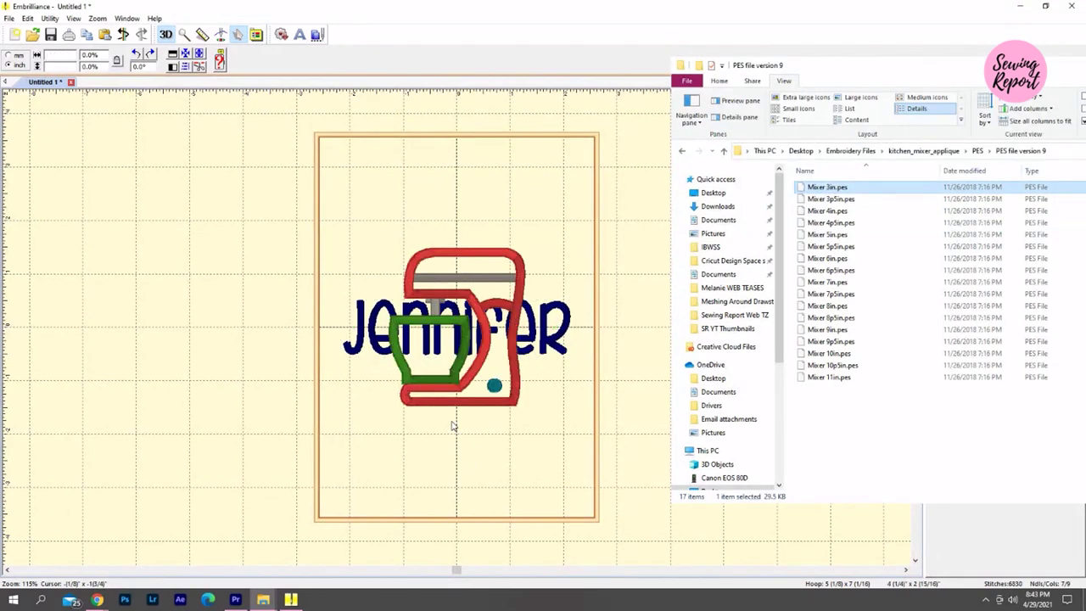
{"action": "left_click", "coordinate": [470, 292]}
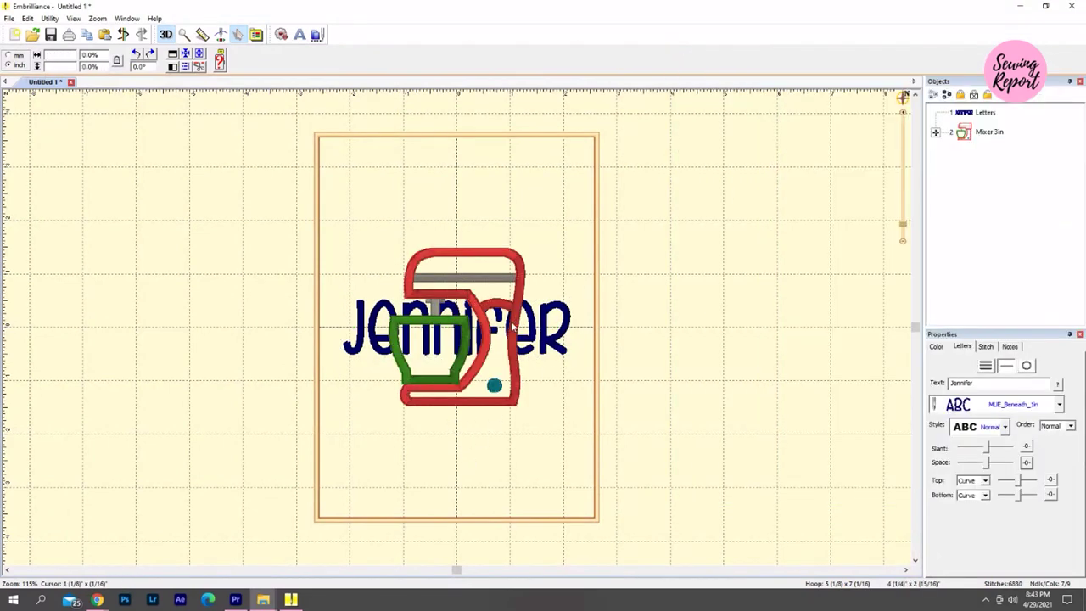
{"action": "left_click", "coordinate": [472, 285]}
- Examine the thread-colour parts of the Mixer 3in design one by one, including the outlines and the button
{"action": "left_click", "coordinate": [972, 132]}
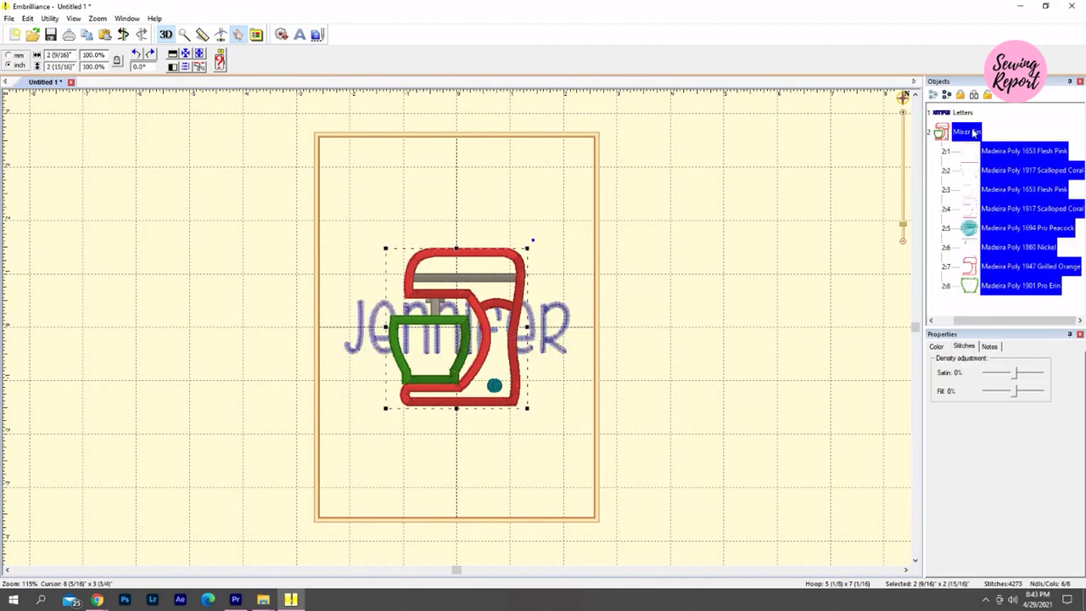
{"action": "left_click", "coordinate": [1008, 152]}
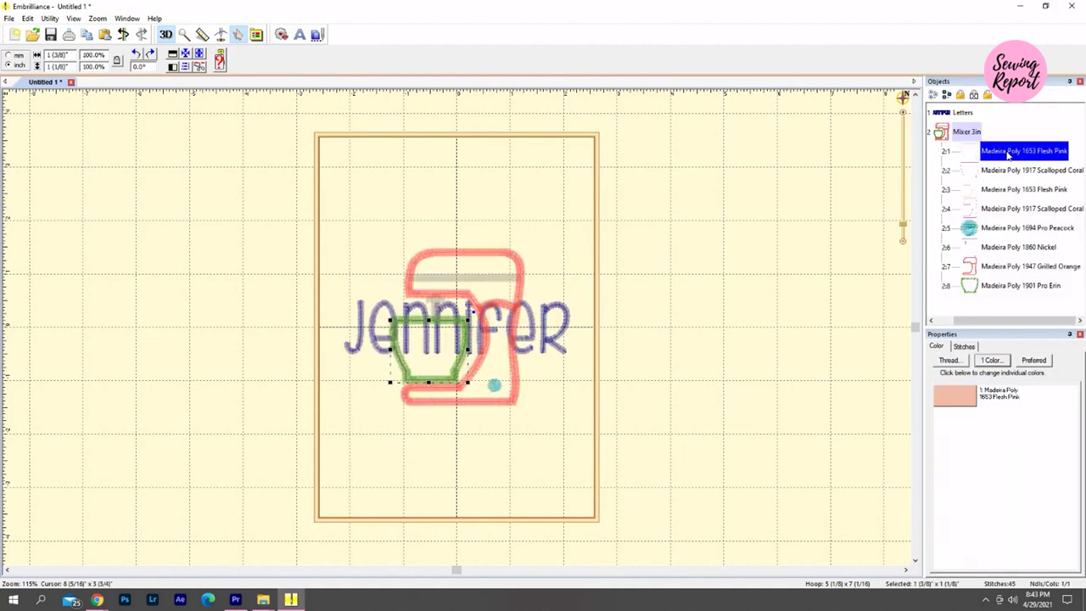
{"action": "left_click", "coordinate": [1009, 171]}
{"action": "left_click", "coordinate": [1009, 246]}
{"action": "left_click", "coordinate": [1000, 152]}
{"action": "left_click", "coordinate": [1009, 227]}
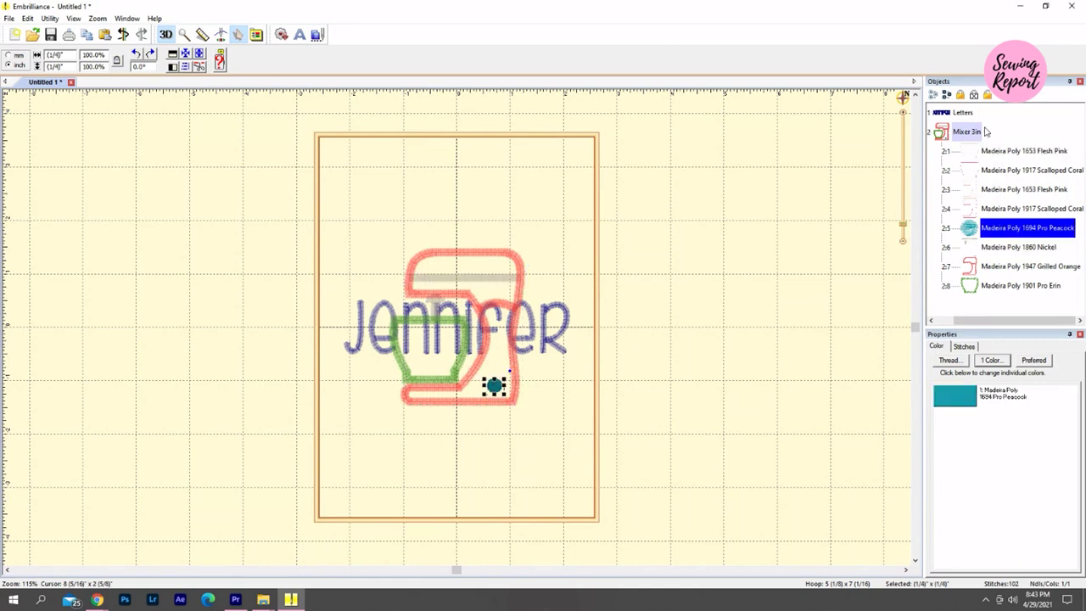
{"action": "left_click", "coordinate": [978, 132]}
- Move the name lettering straight down to the lower edge of the mixer
{"action": "left_click", "coordinate": [961, 114]}
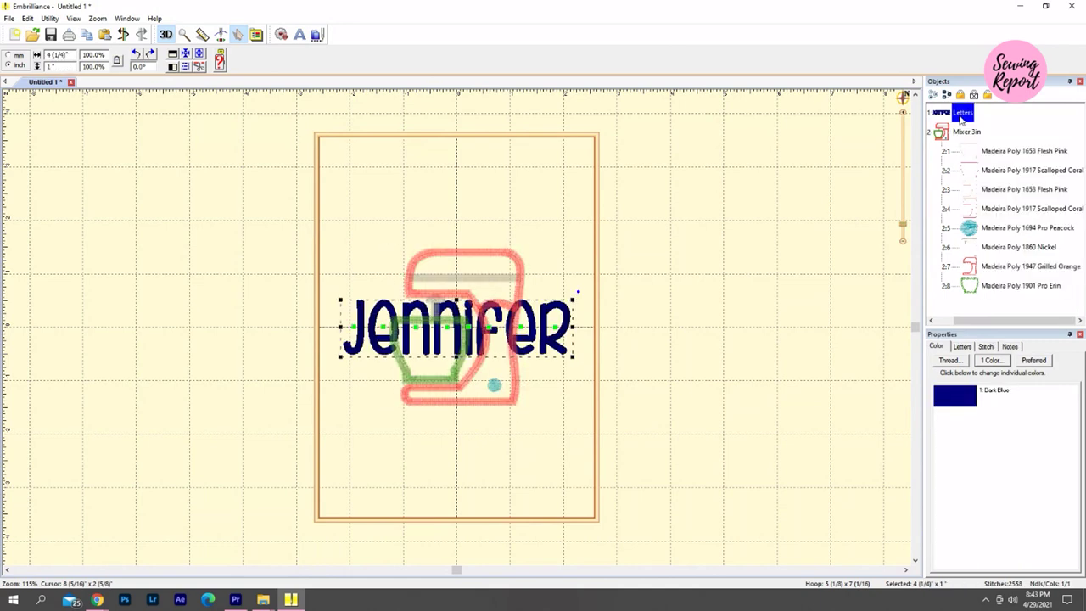
{"action": "left_click", "coordinate": [961, 114]}
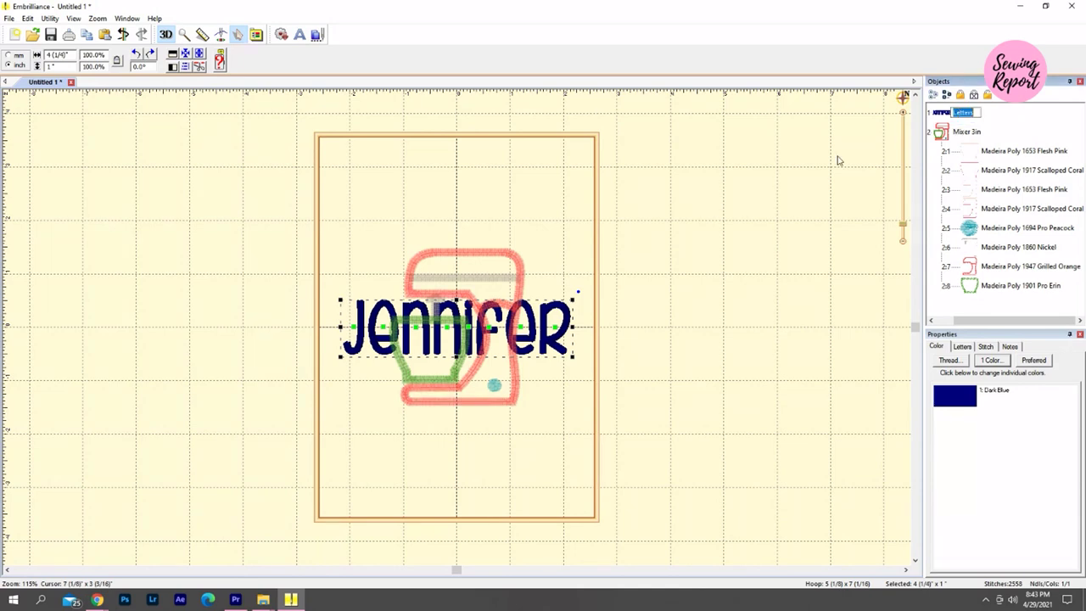
{"action": "key", "text": "Down"}
{"action": "key", "text": "Down"}
{"action": "key", "text": "Down"}
{"action": "key", "text": "Down"}
{"action": "key", "text": "Down"}
{"action": "key", "text": "Down"}
{"action": "key", "text": "Down"}
{"action": "key", "text": "Down"}
{"action": "key", "text": "Up"}
{"action": "key", "text": "Up"}
{"action": "key", "text": "Up"}
{"action": "key", "text": "Up"}
{"action": "key", "text": "Up"}
{"action": "key", "text": "Up"}
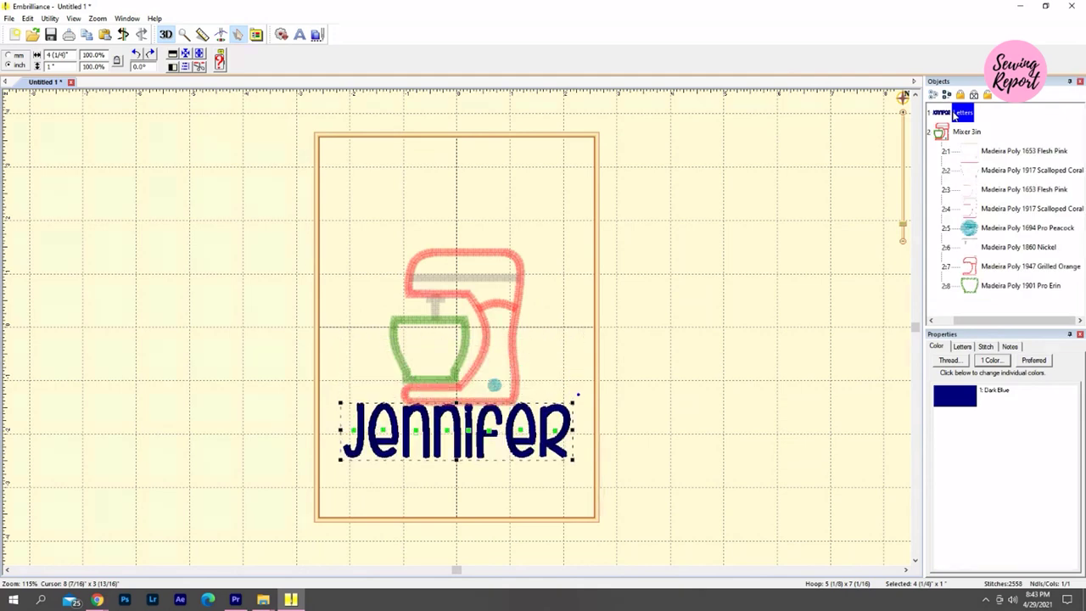
- Move the whole Mixer 3in design straight up to leave a small gap above the lettering
{"action": "left_click", "coordinate": [965, 132]}
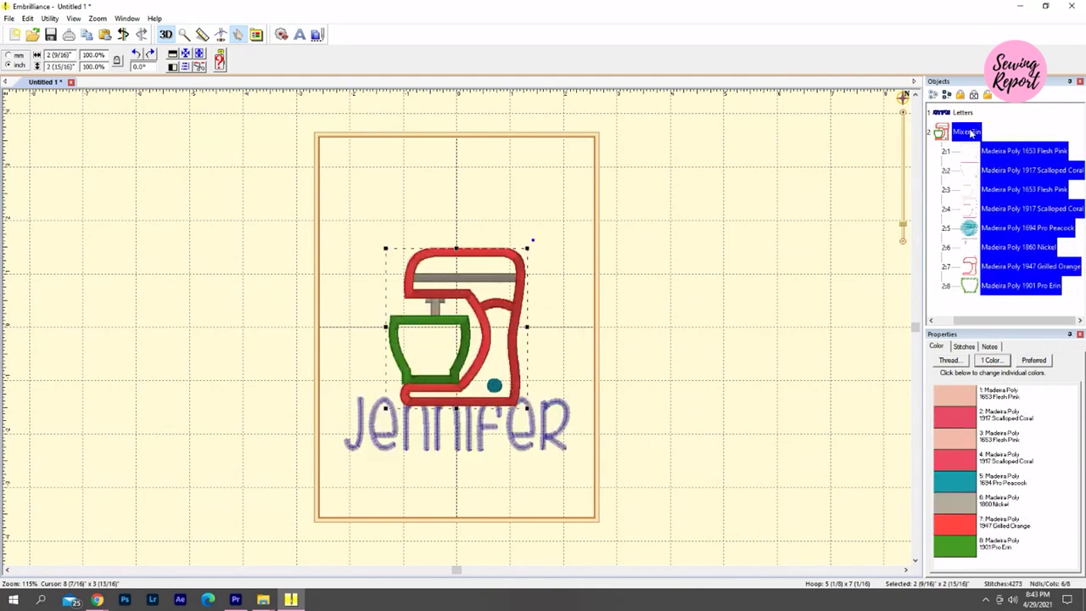
{"action": "key", "text": "Up"}
{"action": "key", "text": "Up"}
{"action": "key", "text": "Up"}
{"action": "key", "text": "Up"}
{"action": "key", "text": "Up"}
{"action": "key", "text": "Up"}
{"action": "key", "text": "Up"}
{"action": "key", "text": "Up"}
{"action": "key", "text": "Up"}
{"action": "key", "text": "Up"}
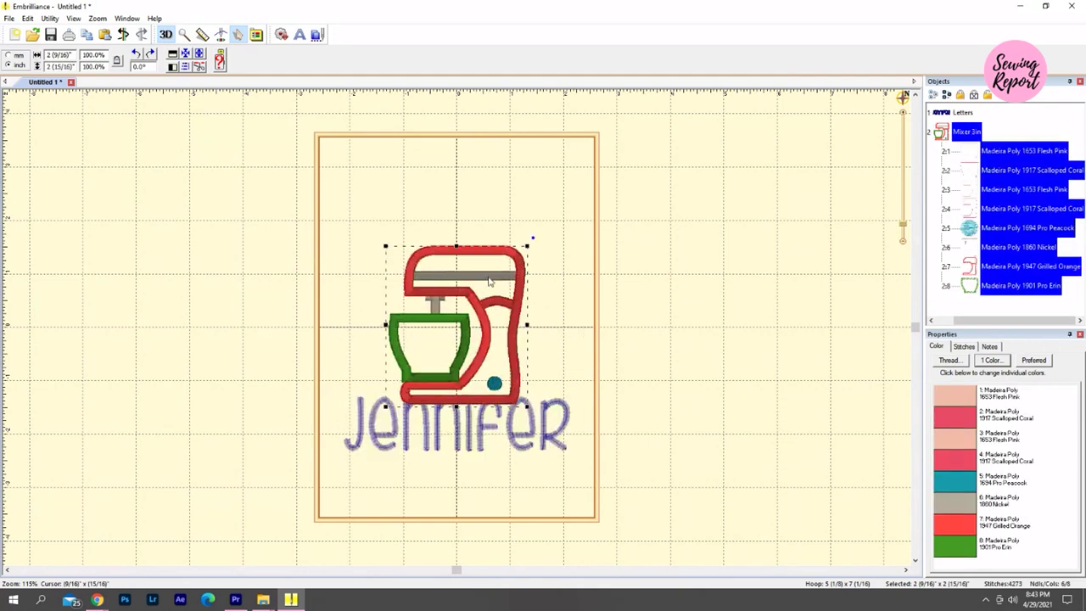
{"action": "key", "text": "Up"}
{"action": "key", "text": "Up"}
{"action": "key", "text": "Up"}
{"action": "key", "text": "Up"}
{"action": "key", "text": "Up"}
{"action": "key", "text": "Up"}
{"action": "key", "text": "Up"}
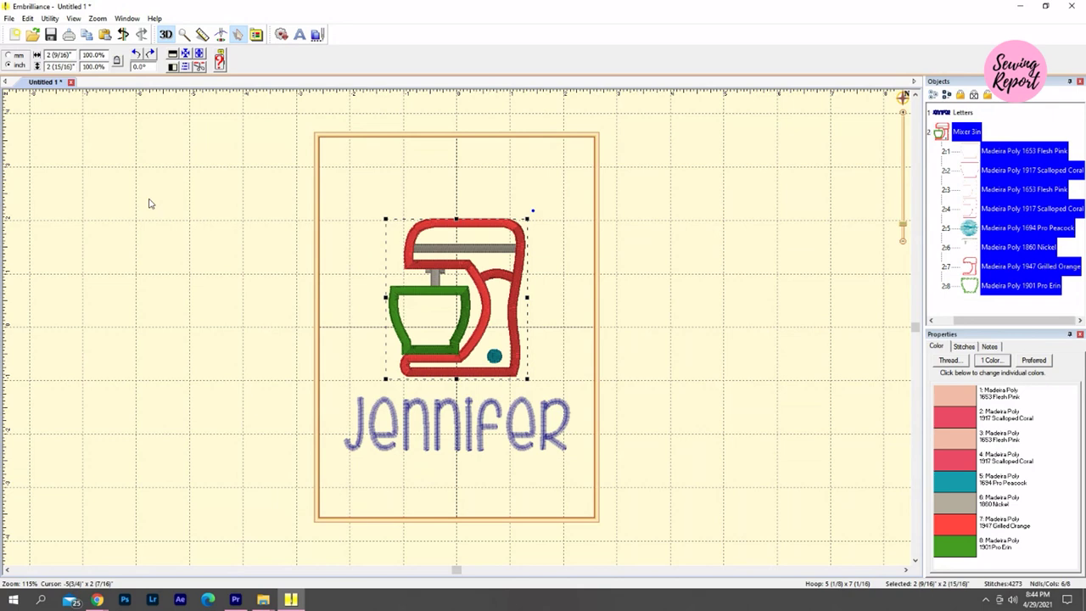
{"action": "left_click", "coordinate": [401, 253]}
{"action": "left_click", "coordinate": [450, 257]}
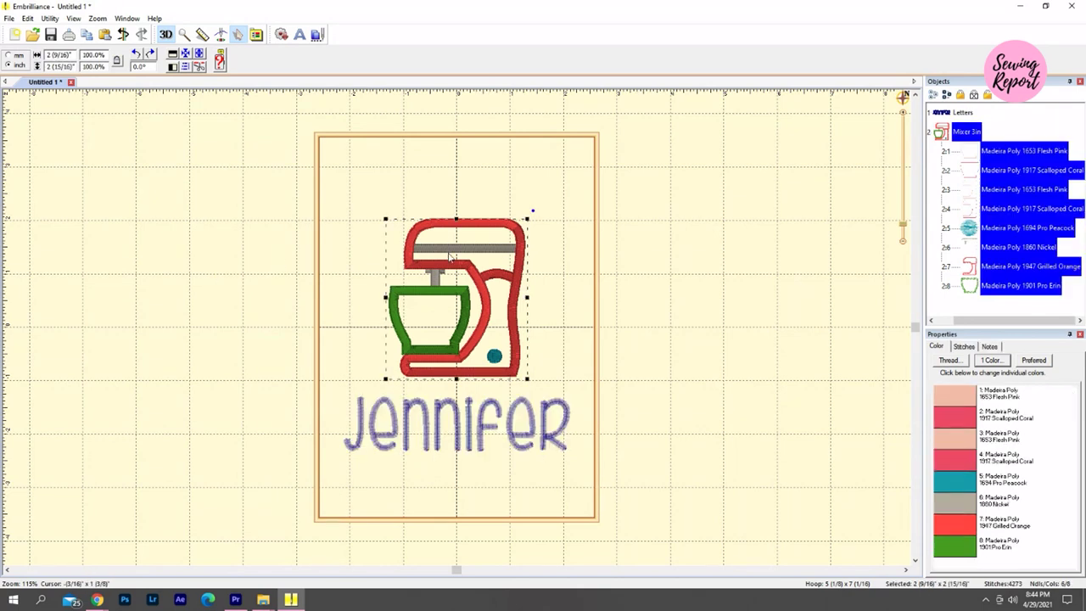
- Run the Stitch Simulator on the complete design to preview the stitching order, and return to normal editing
{"action": "left_click", "coordinate": [428, 319]}
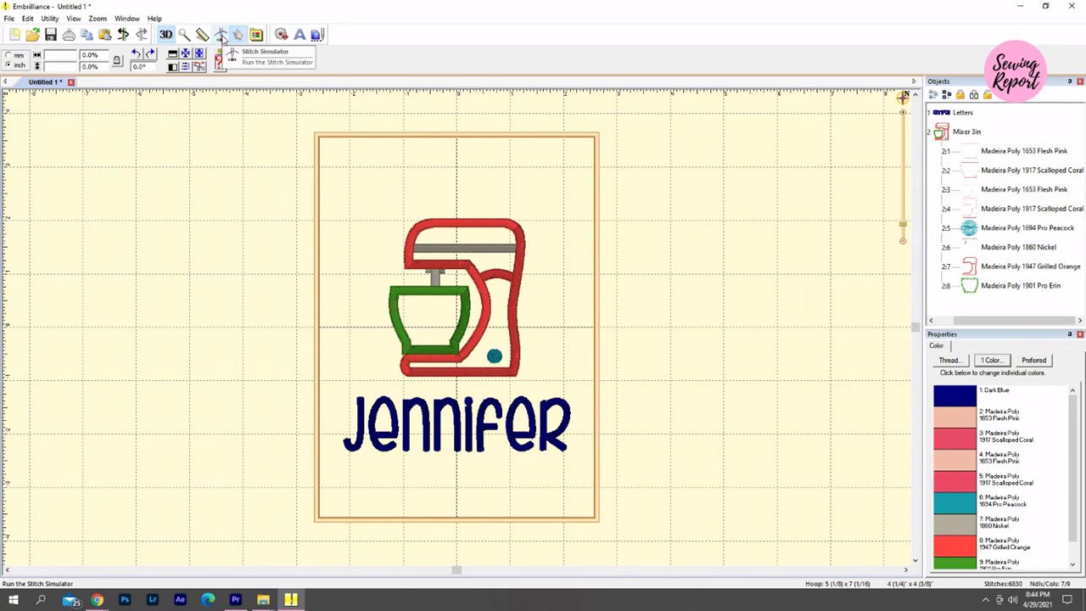
{"action": "left_click", "coordinate": [224, 37]}
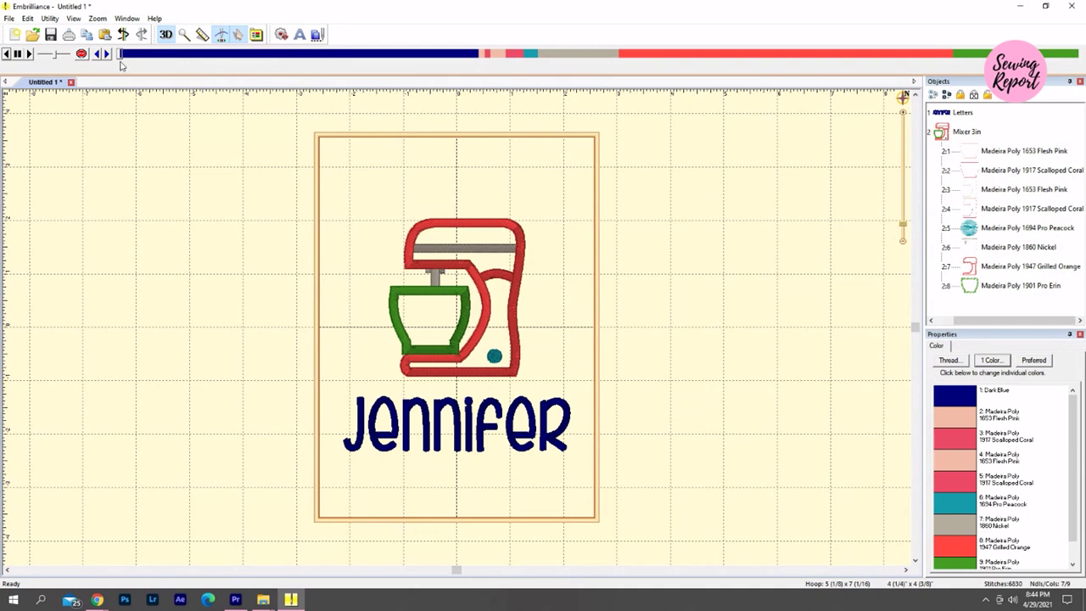
{"action": "left_click_drag", "start_coordinate": [122, 55], "coordinate": [985, 80]}
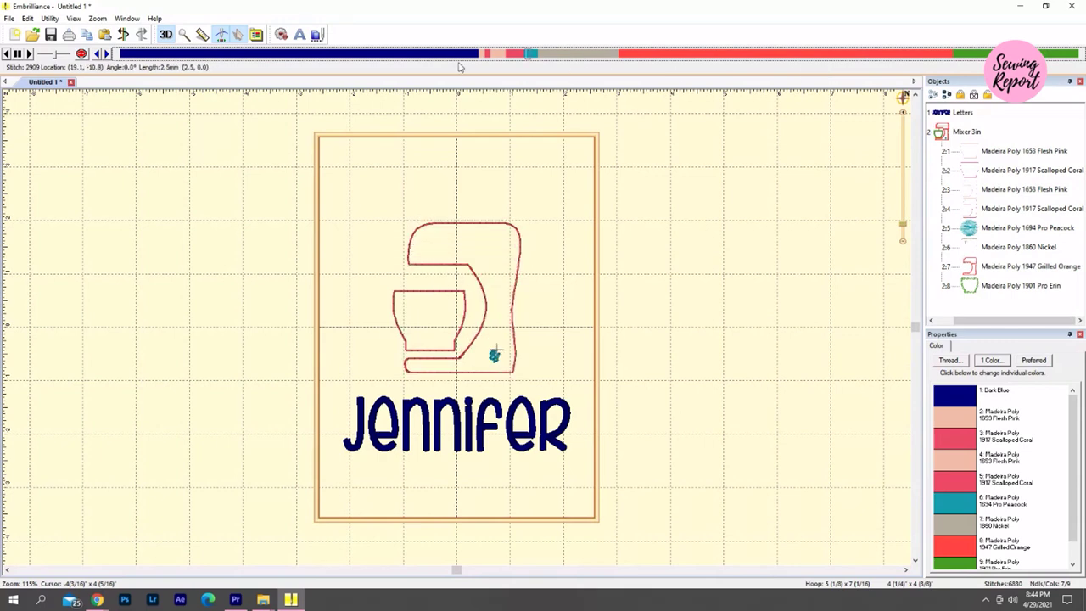
{"action": "left_click", "coordinate": [238, 34]}
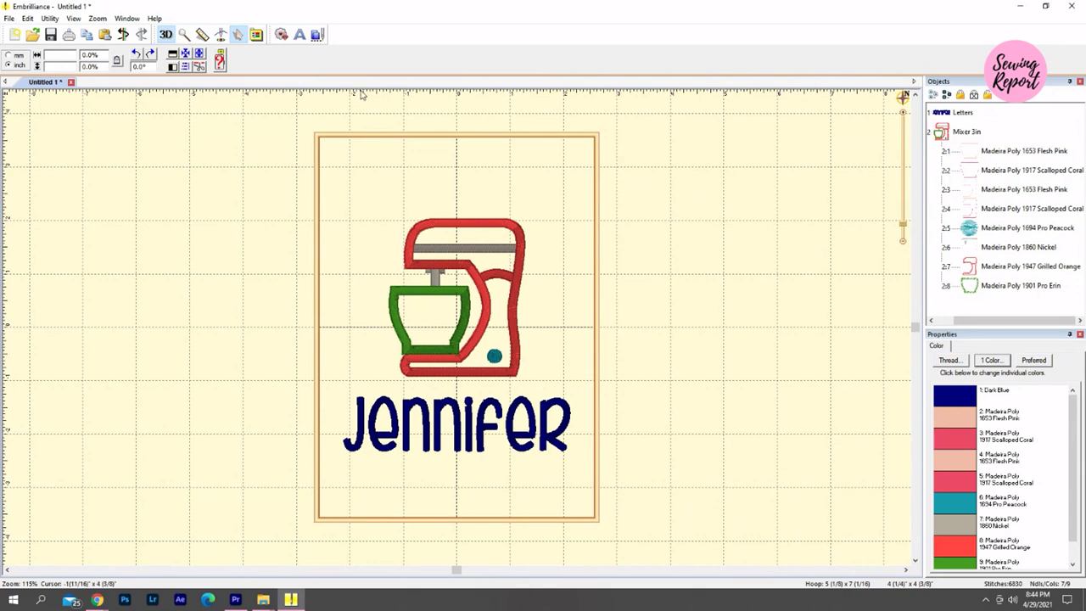
- Set the applique style of the bowl's first Flesh Pink outline in the Mixer 3in design to Applique Position
{"action": "left_click", "coordinate": [997, 171]}
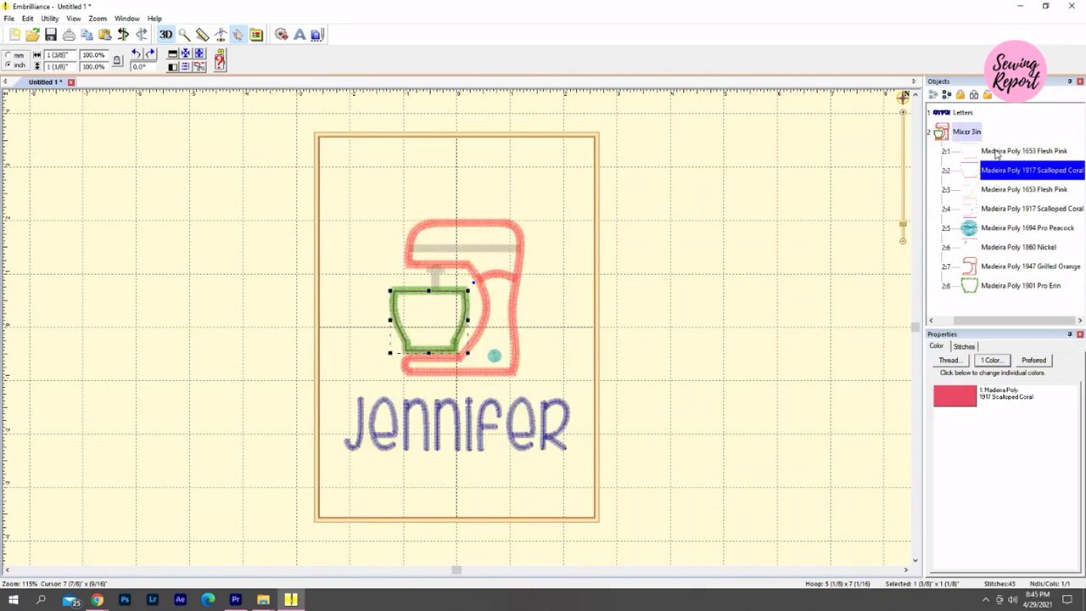
{"action": "left_click", "coordinate": [997, 152]}
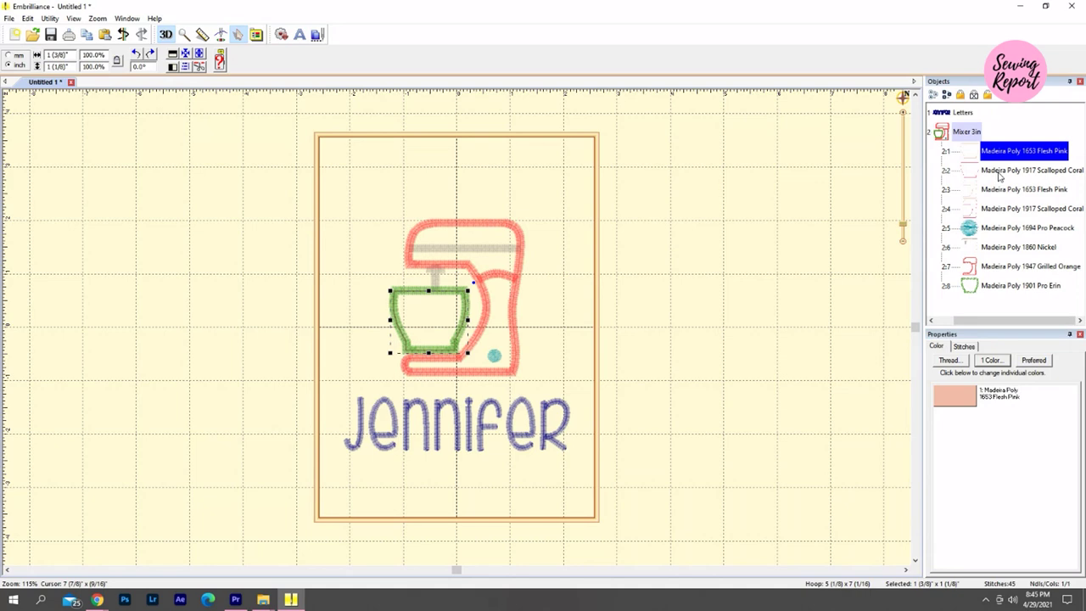
{"action": "left_click", "coordinate": [999, 173]}
{"action": "left_click", "coordinate": [984, 151]}
{"action": "left_click", "coordinate": [962, 404]}
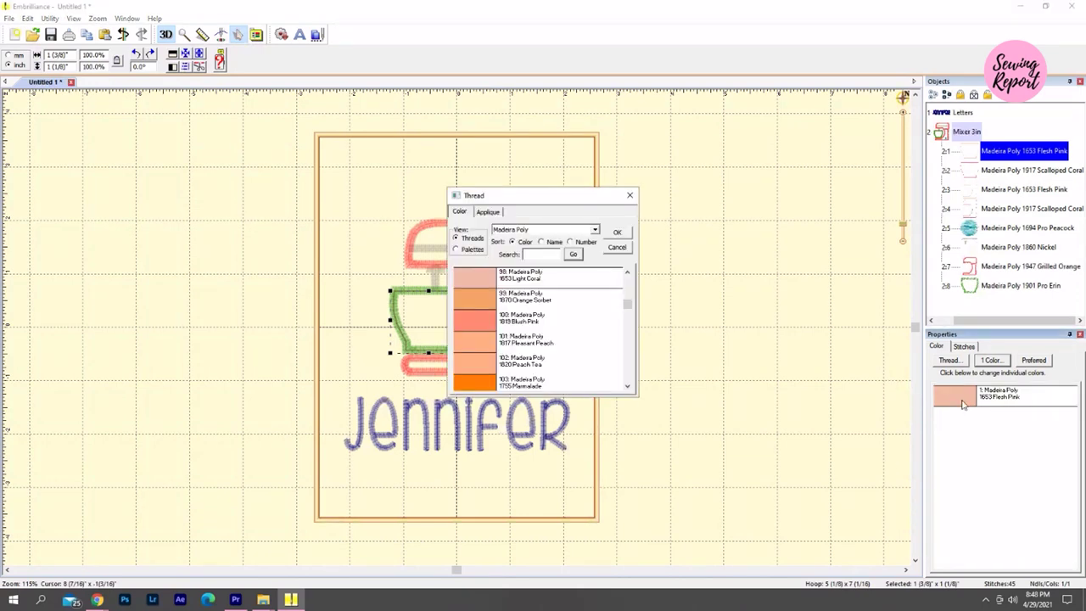
{"action": "left_click", "coordinate": [494, 212]}
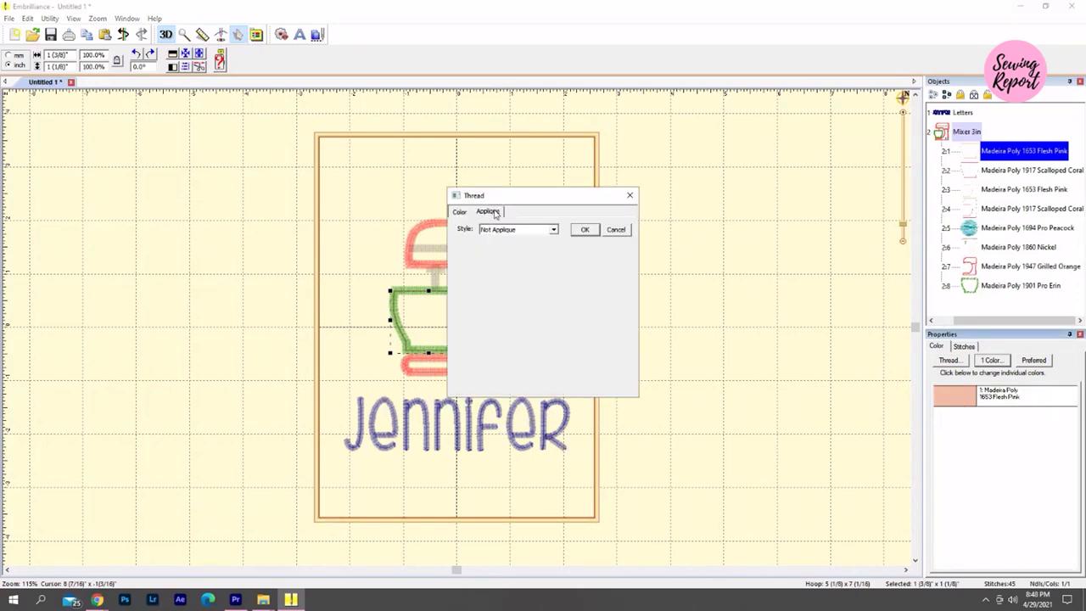
{"action": "left_click", "coordinate": [518, 229]}
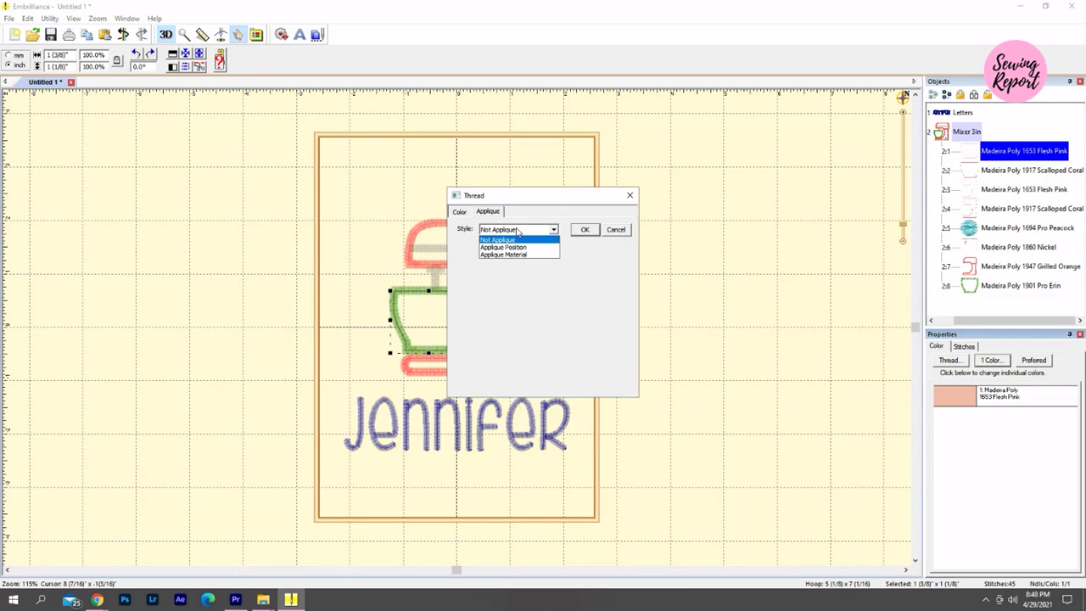
{"action": "left_click", "coordinate": [509, 247]}
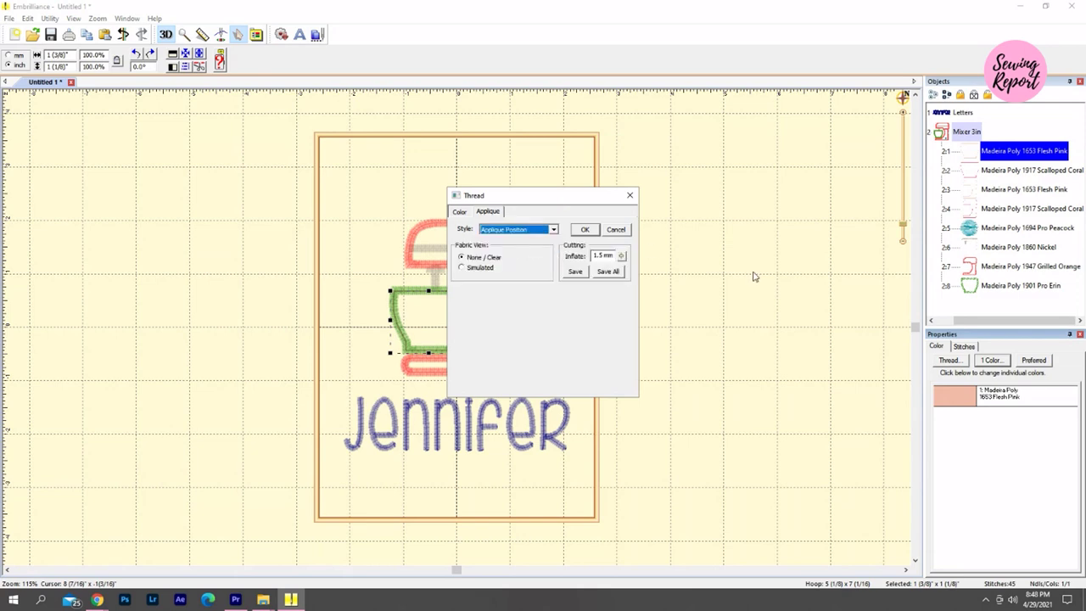
{"action": "left_click_drag", "start_coordinate": [548, 199], "coordinate": [653, 193]}
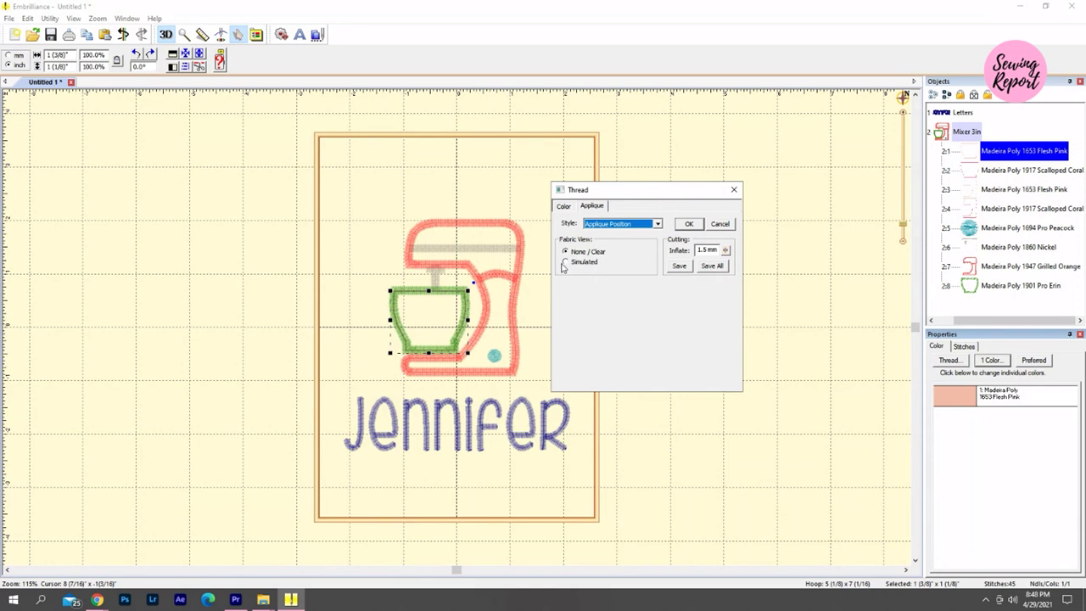
- Try a cutting inflation of 3.0 mm for the bowl applique and return it to 1.5 mm
{"action": "left_click", "coordinate": [726, 251]}
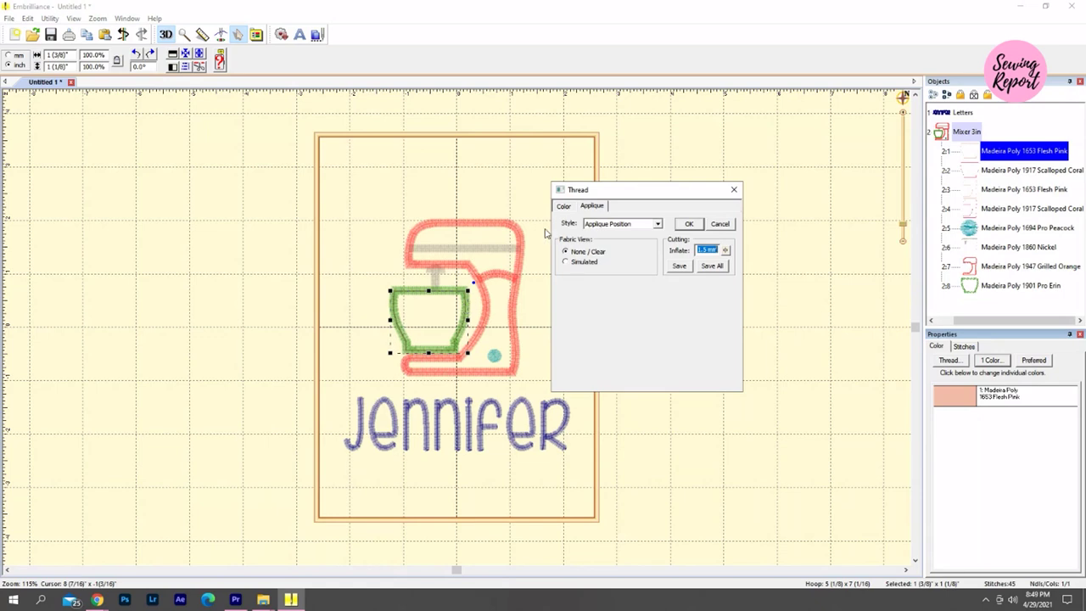
{"action": "left_click", "coordinate": [726, 250]}
{"action": "left_click_drag", "start_coordinate": [727, 264], "coordinate": [735, 208]}
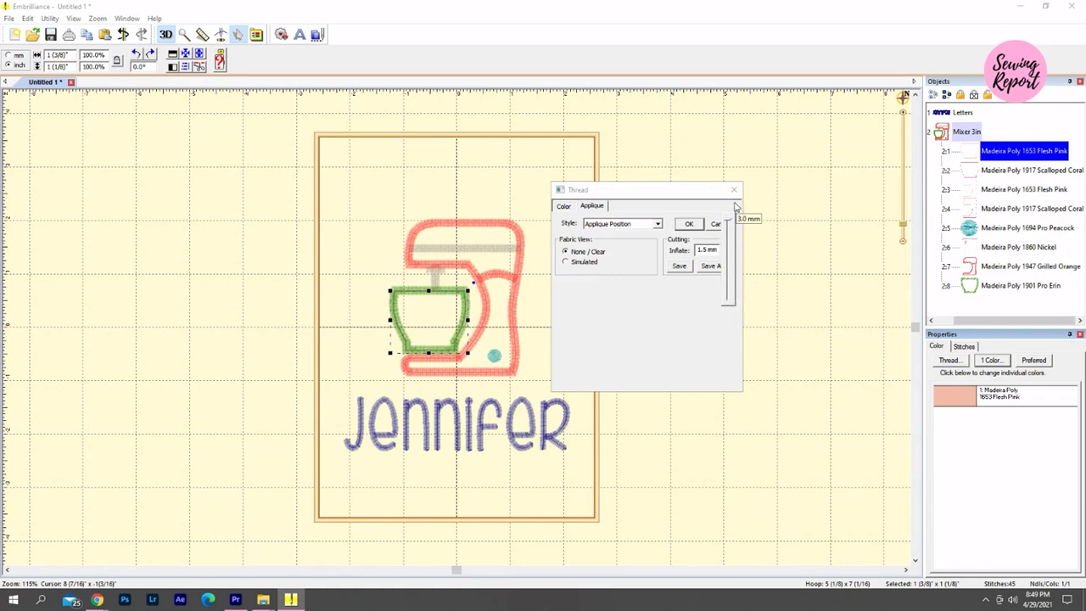
{"action": "left_click_drag", "start_coordinate": [735, 208], "coordinate": [723, 266]}
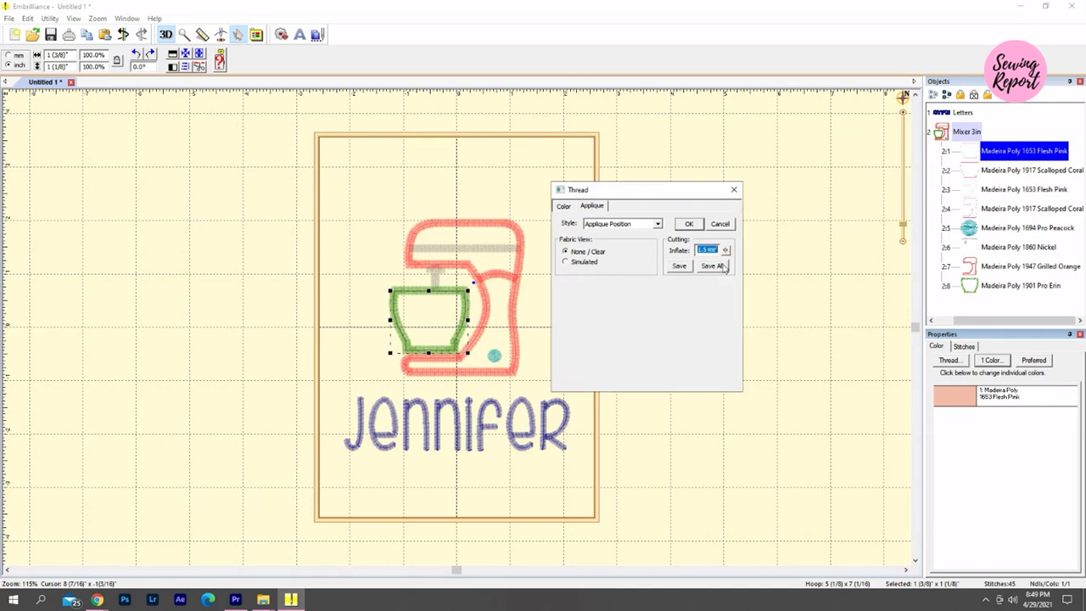
- Export the bowl's cutting outline as the SVG file Mixer 3in in the Cricut Design Space stuff folder at 72 DPI
{"action": "left_click", "coordinate": [680, 267]}
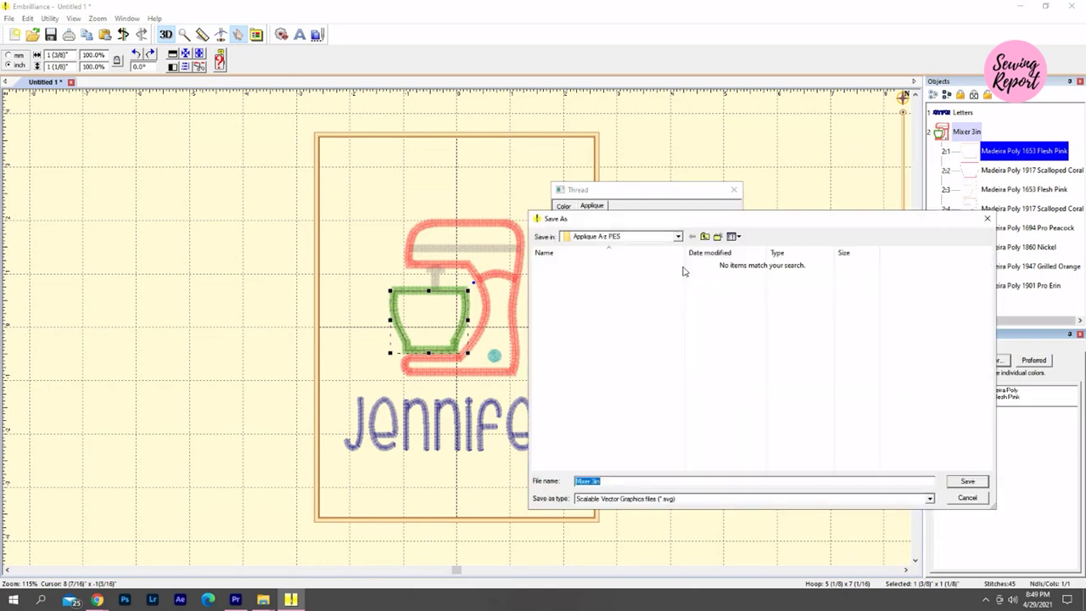
{"action": "left_click_drag", "start_coordinate": [665, 224], "coordinate": [534, 127]}
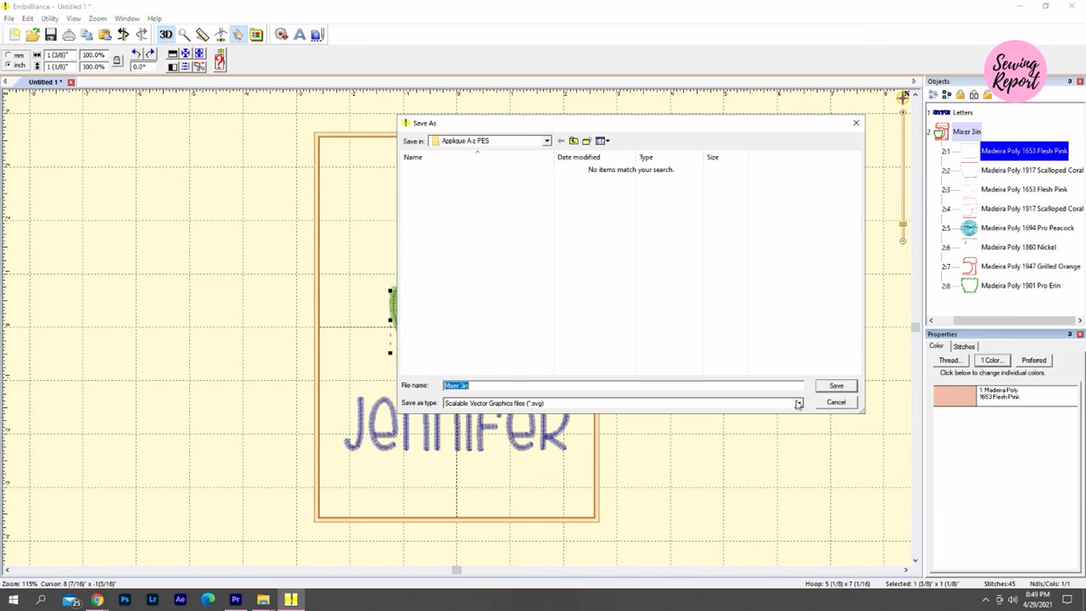
{"action": "left_click", "coordinate": [547, 140]}
{"action": "scroll", "coordinate": [552, 227], "scroll_direction": "up", "scroll_amount": 5}
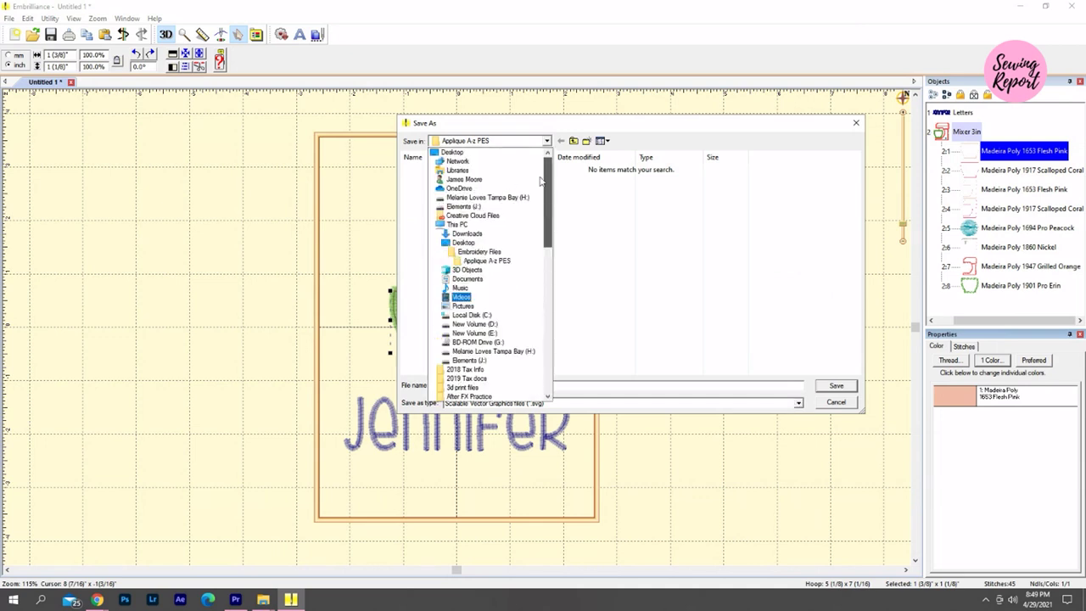
{"action": "left_click", "coordinate": [515, 242]}
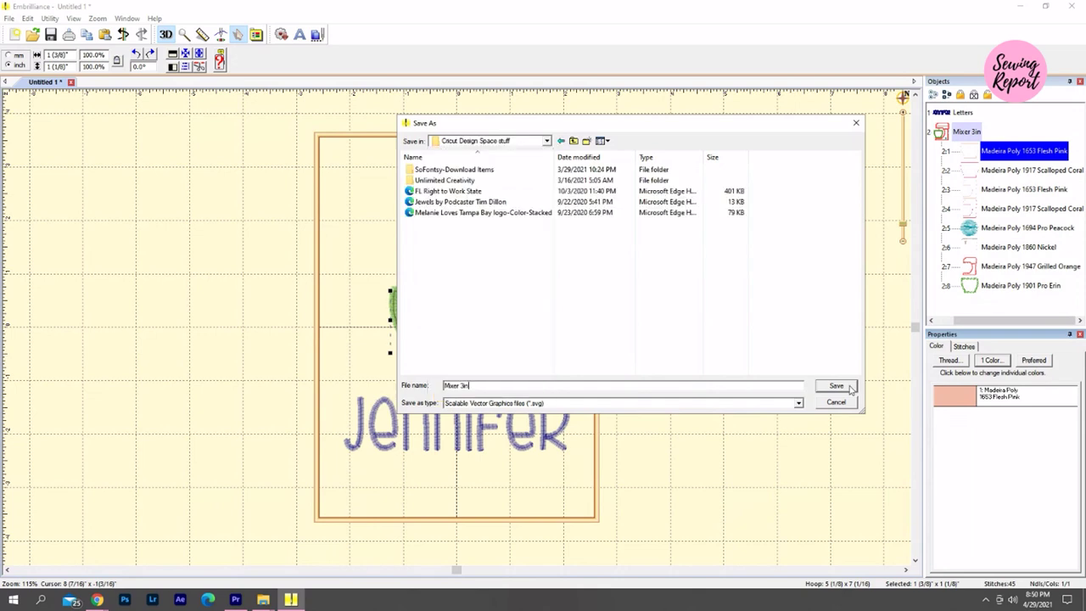
{"action": "left_click", "coordinate": [836, 386]}
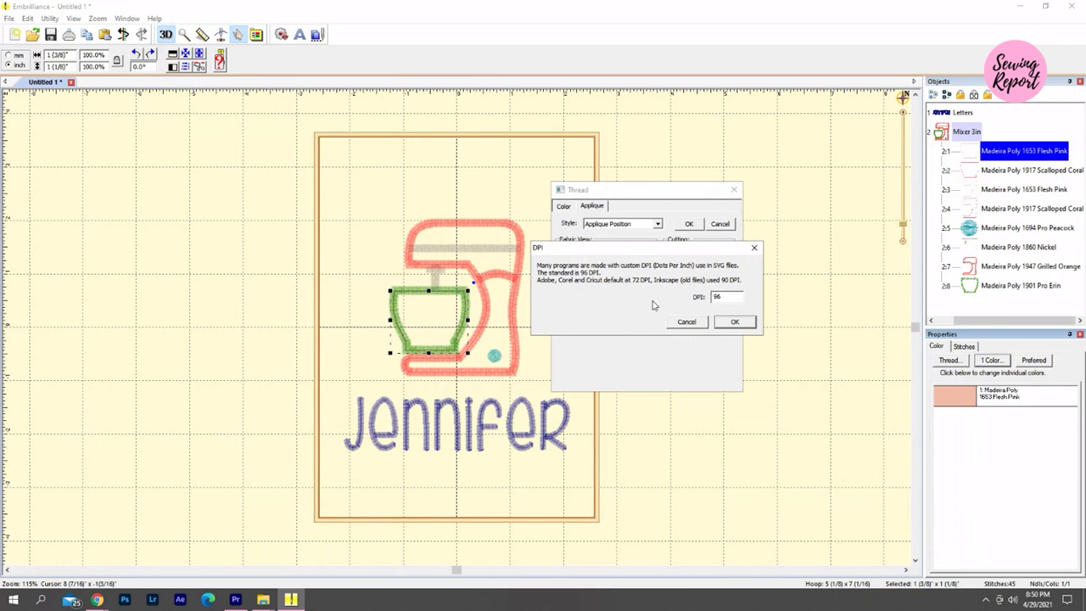
{"action": "left_click", "coordinate": [721, 318]}
{"action": "type", "text": "72"}
{"action": "left_click", "coordinate": [732, 326]}
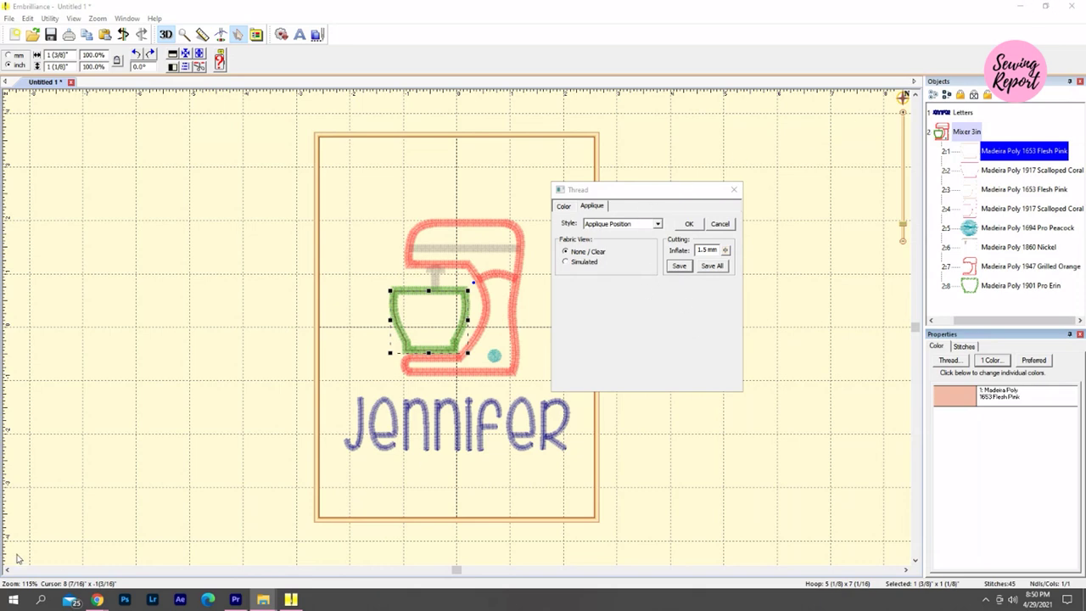
- Switch to Cricut Design Space, upload the Mixer 3in SVG as a cut image and select the bowl on the canvas
{"action": "left_click", "coordinate": [13, 598]}
{"action": "scroll", "coordinate": [62, 380], "scroll_direction": "down", "scroll_amount": 3}
{"action": "scroll", "coordinate": [62, 380], "scroll_direction": "down", "scroll_amount": 5}
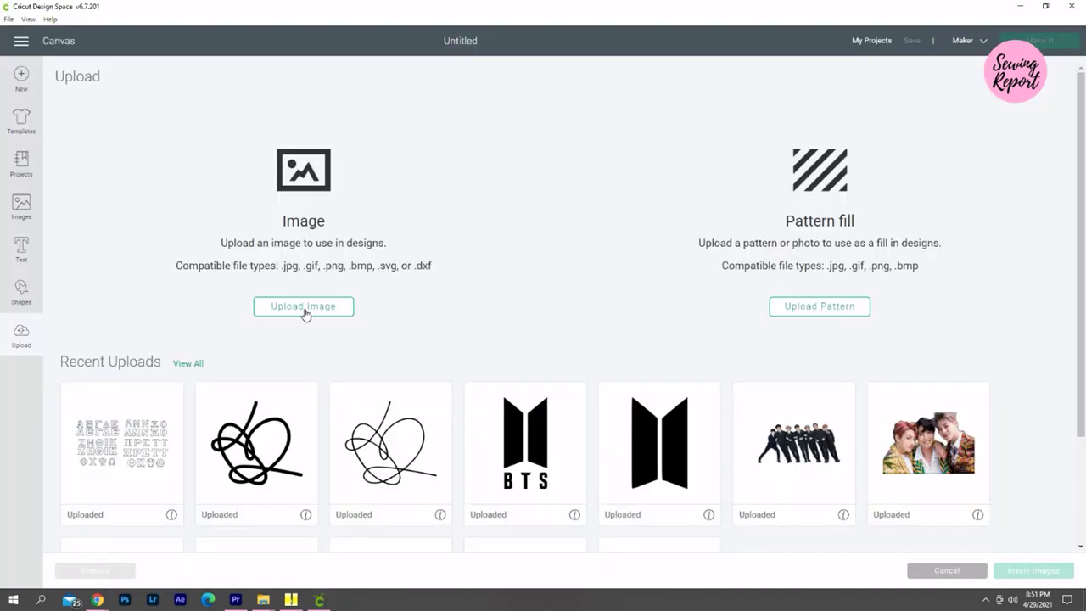
{"action": "left_click", "coordinate": [304, 309]}
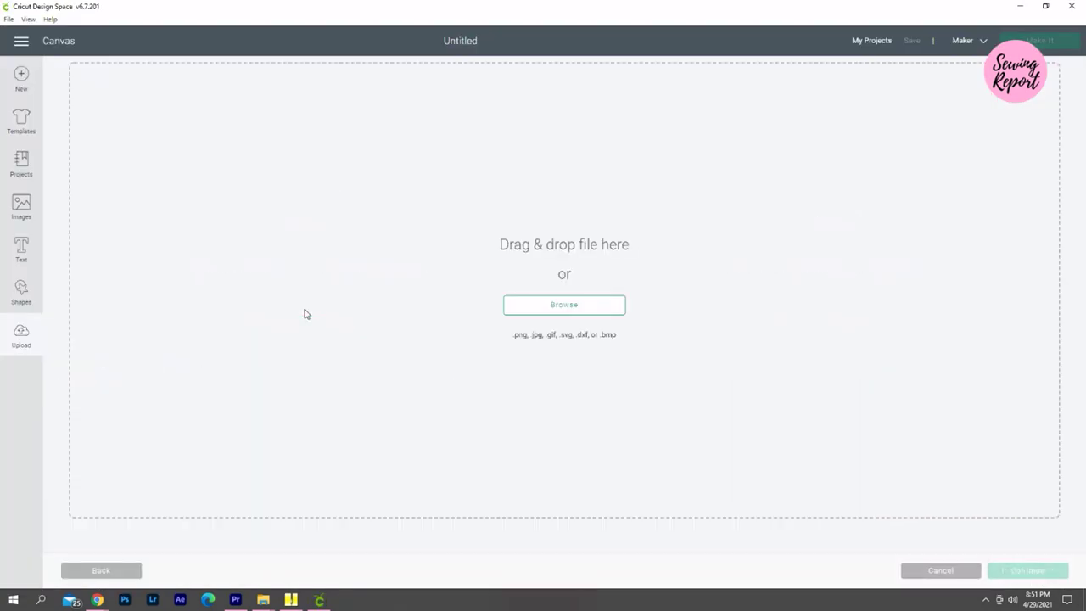
{"action": "left_click", "coordinate": [565, 305]}
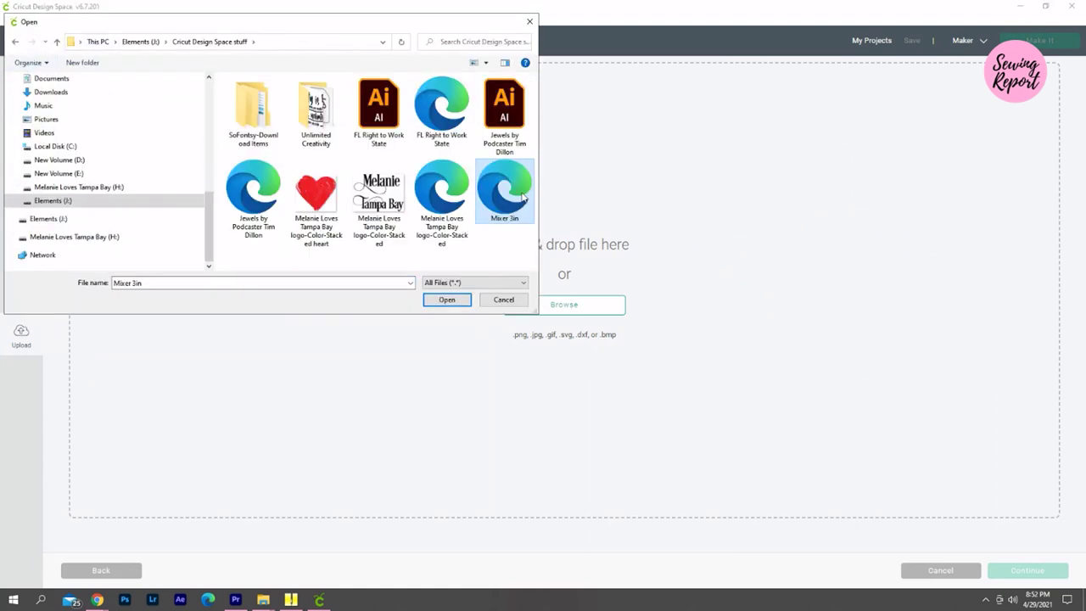
{"action": "double_click", "coordinate": [521, 196]}
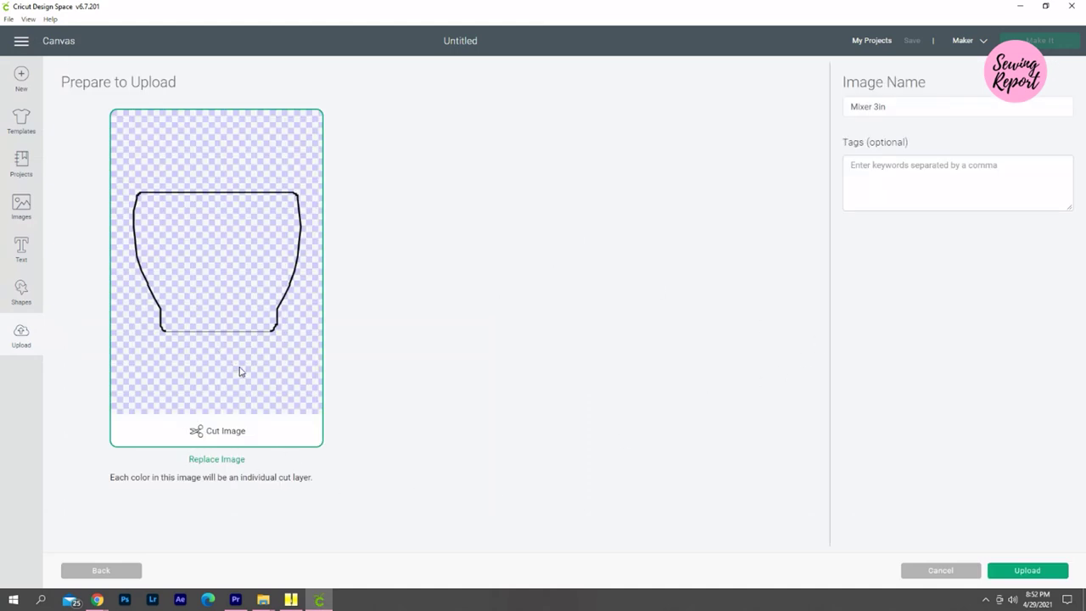
{"action": "left_click", "coordinate": [1028, 573]}
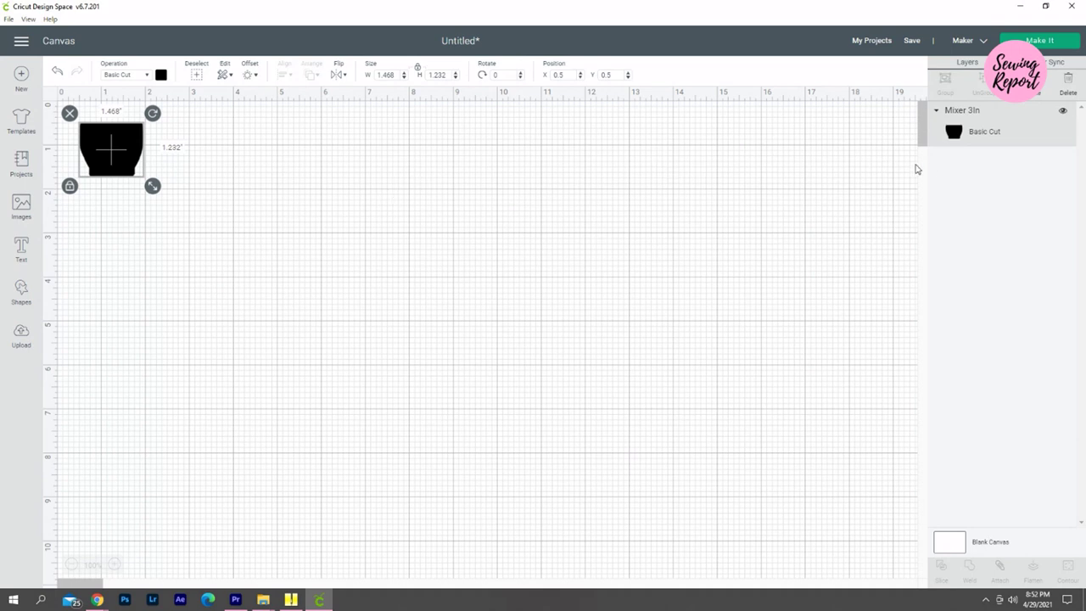
{"action": "left_click", "coordinate": [225, 202]}
{"action": "left_click", "coordinate": [100, 159]}
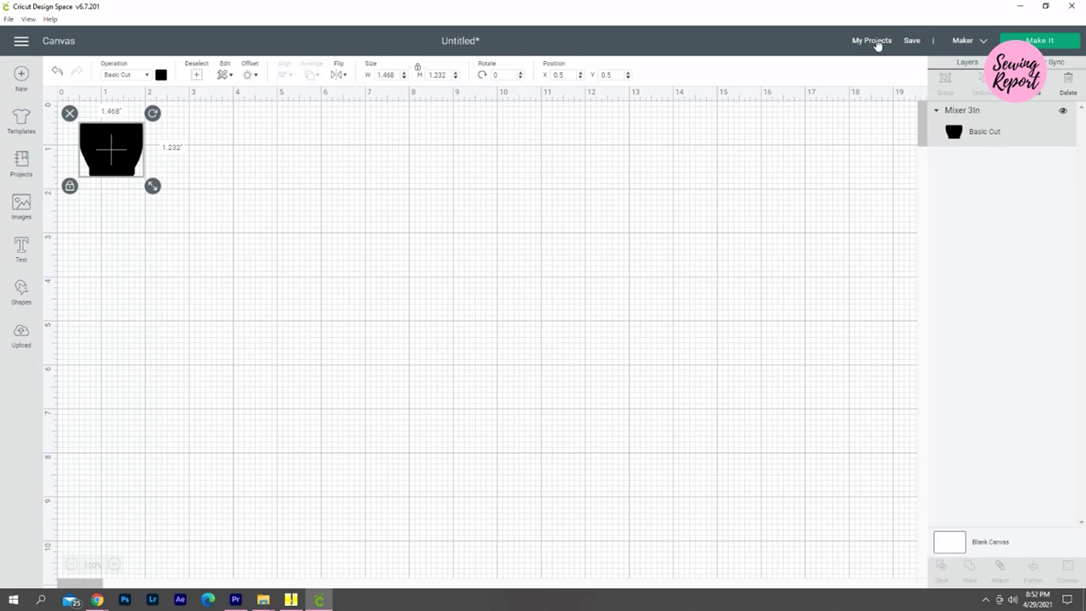
- Switch back to Embrilliance, close the bowl's thread settings and select the Flesh Pink outline of the mixer body
{"action": "left_click", "coordinate": [1017, 6]}
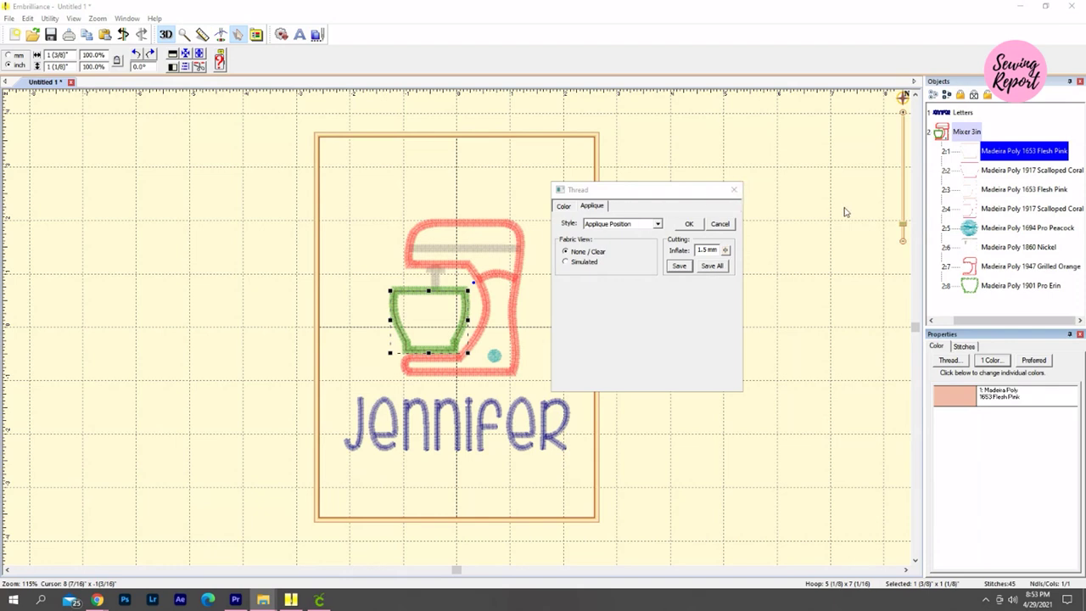
{"action": "left_click", "coordinate": [735, 191]}
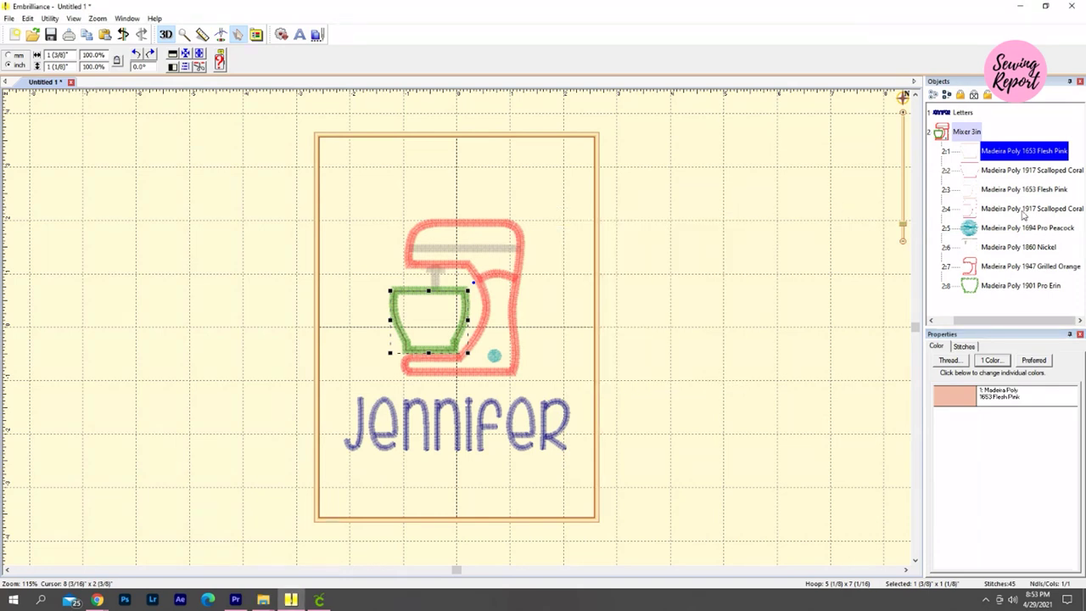
{"action": "left_click", "coordinate": [1009, 174]}
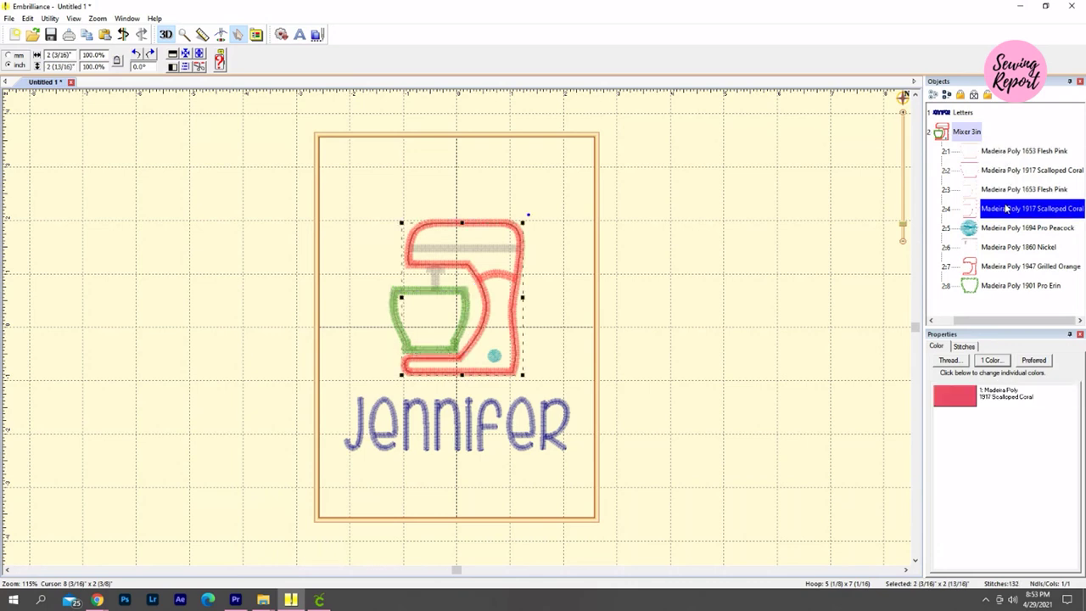
{"action": "left_click", "coordinate": [1006, 193]}
{"action": "left_click", "coordinate": [1005, 172]}
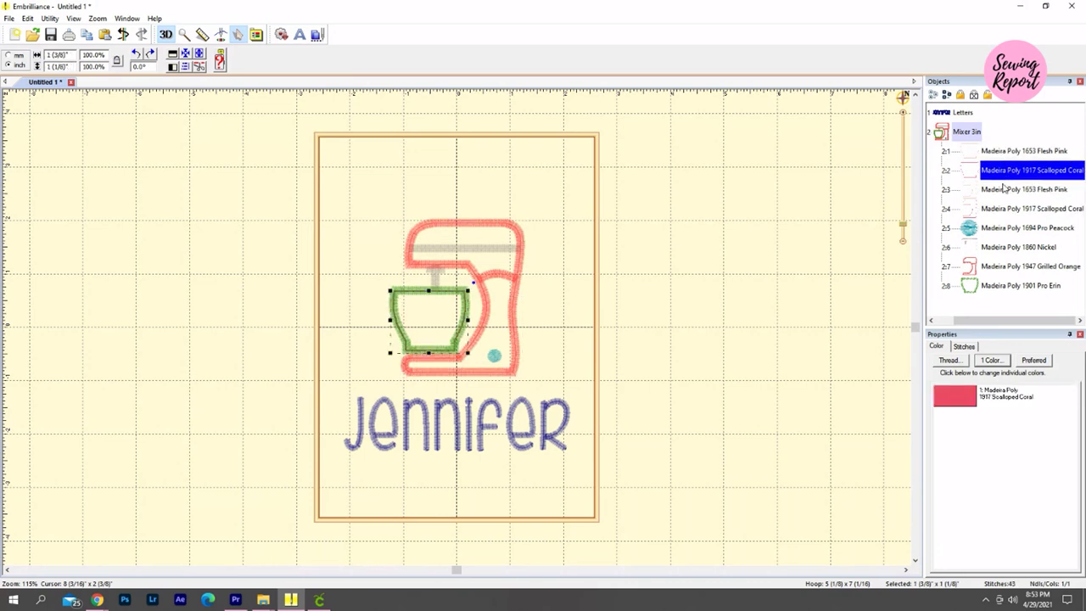
{"action": "left_click", "coordinate": [1005, 191]}
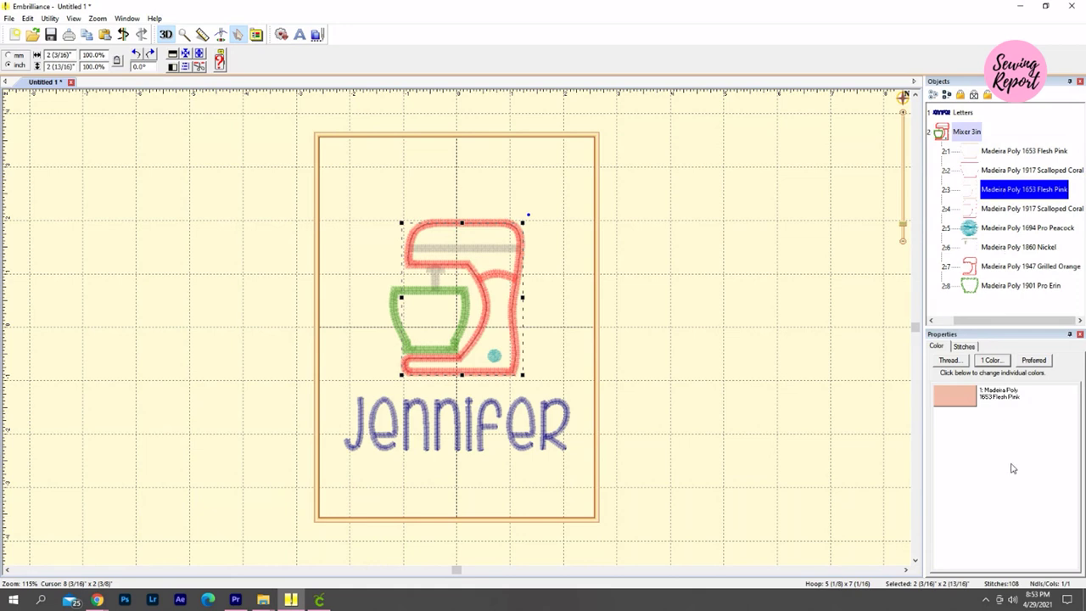
{"action": "right_click", "coordinate": [962, 396]}
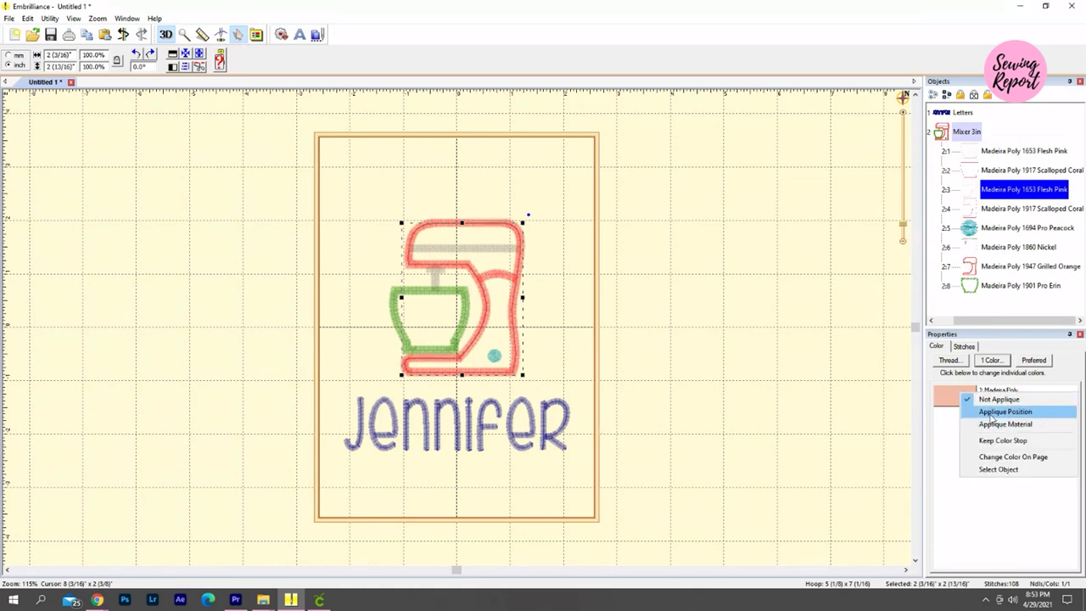
{"action": "left_click", "coordinate": [992, 412]}
{"action": "double_click", "coordinate": [954, 396]}
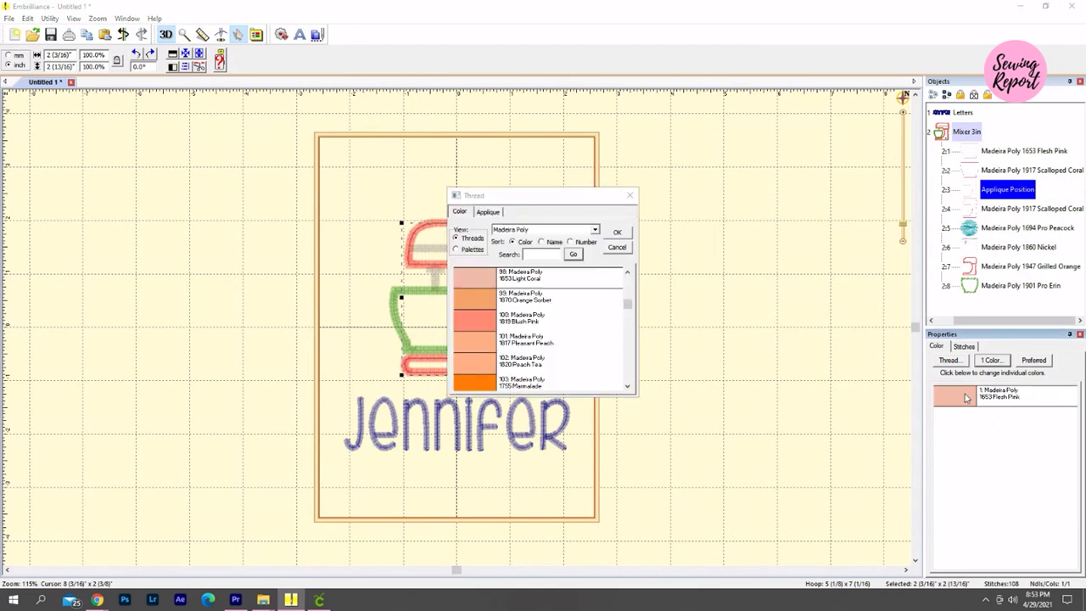
{"action": "left_click", "coordinate": [618, 247]}
{"action": "right_click", "coordinate": [957, 397]}
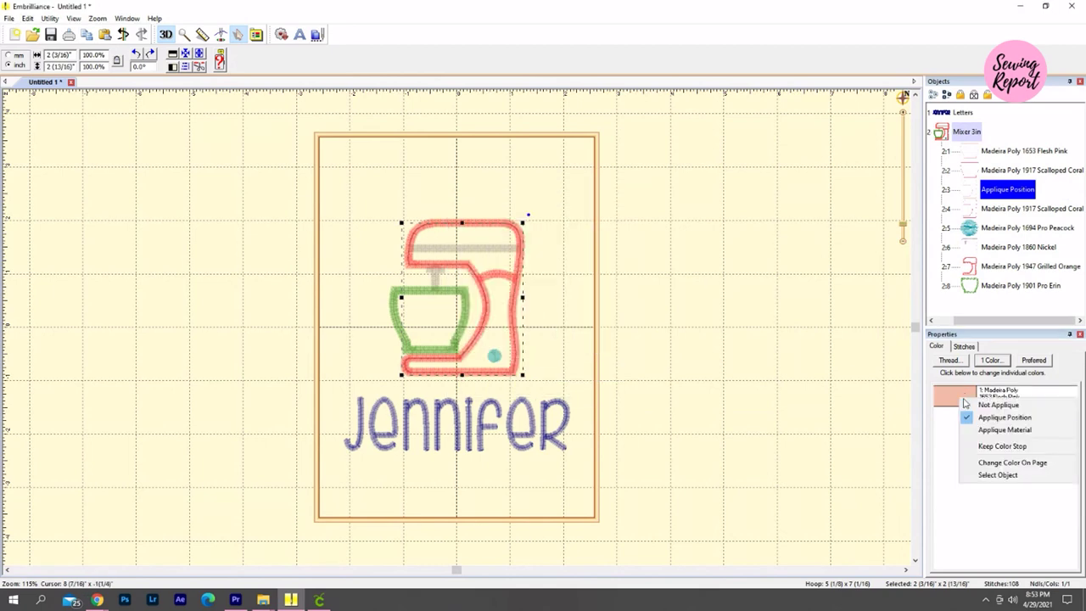
{"action": "left_click", "coordinate": [959, 401]}
- Set the applique style of the mixer body's Flesh Pink outline to Applique Position
{"action": "double_click", "coordinate": [957, 397]}
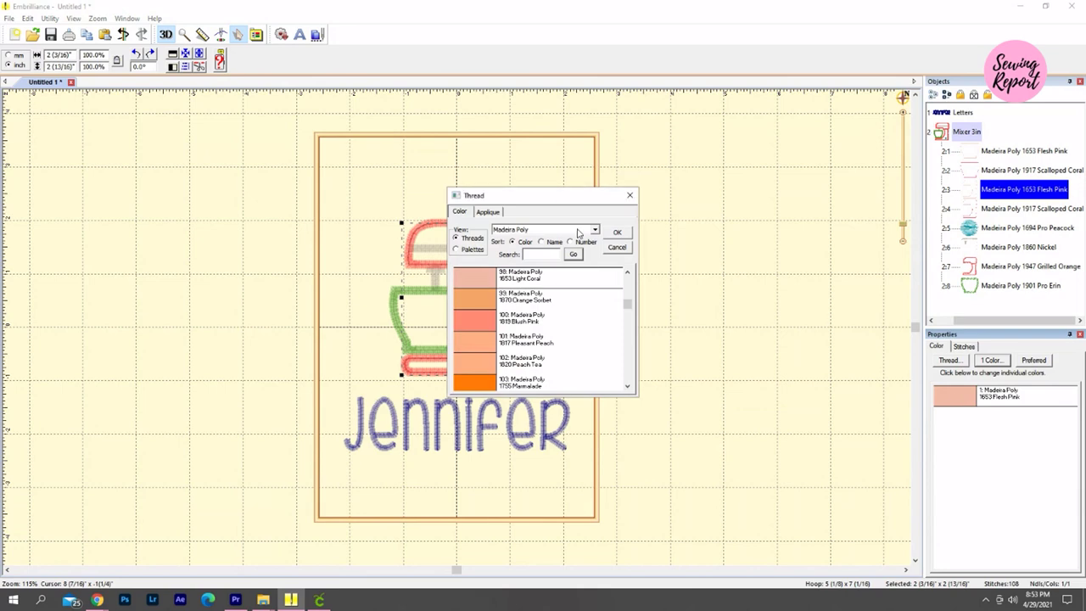
{"action": "left_click", "coordinate": [489, 213]}
{"action": "left_click", "coordinate": [518, 230]}
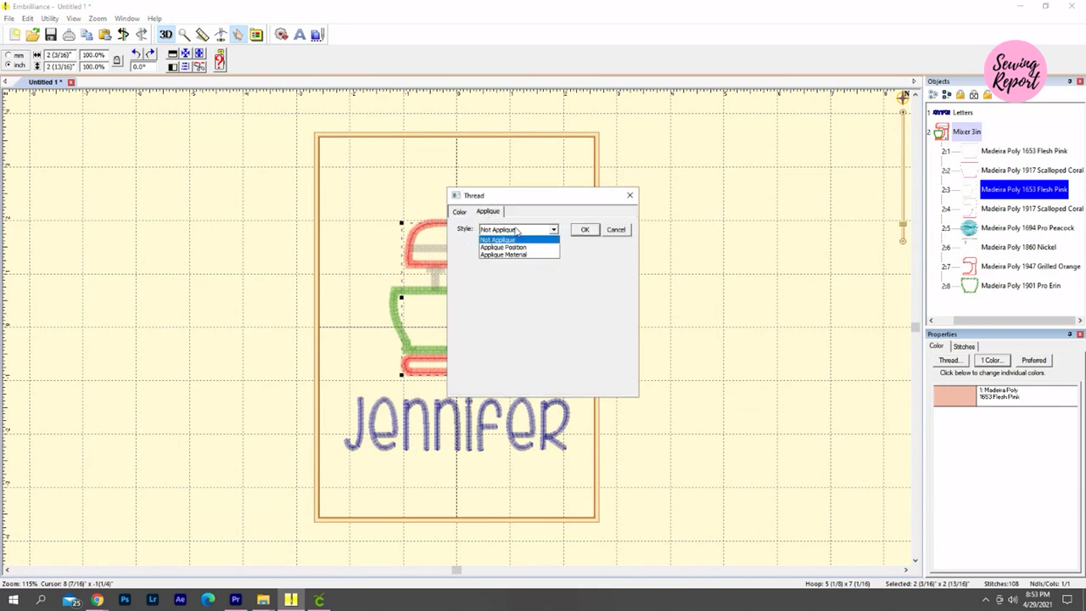
{"action": "left_click", "coordinate": [518, 246]}
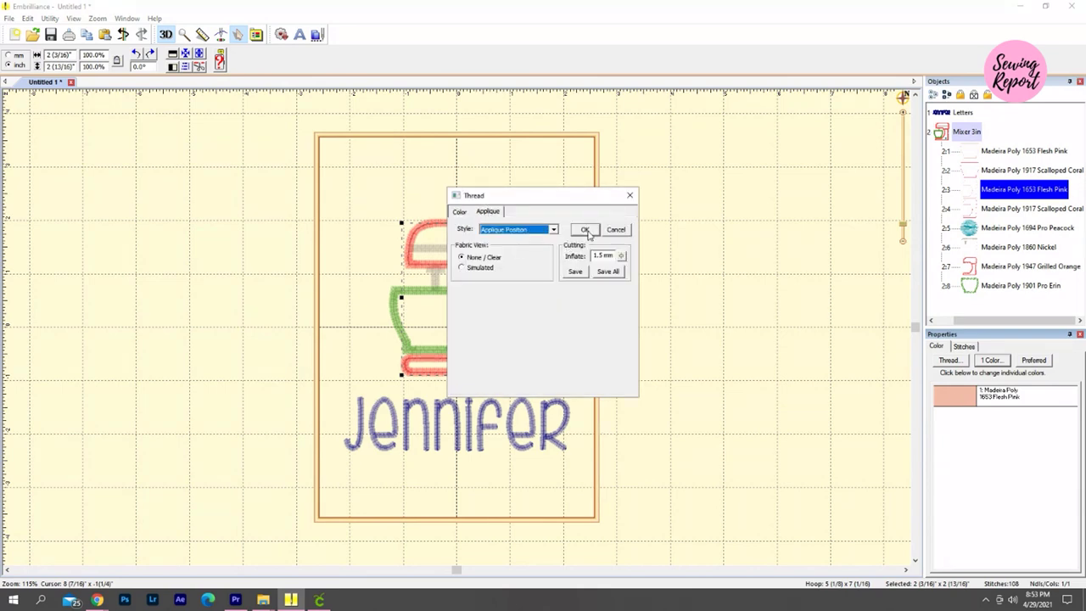
{"action": "left_click", "coordinate": [581, 275]}
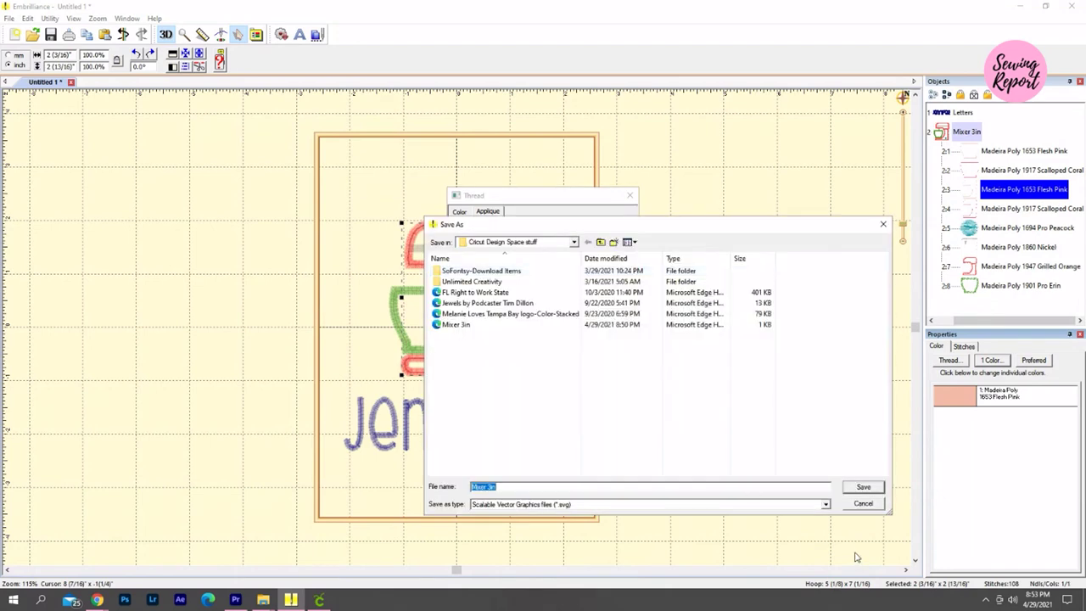
{"action": "left_click", "coordinate": [543, 487]}
{"action": "left_click", "coordinate": [864, 504]}
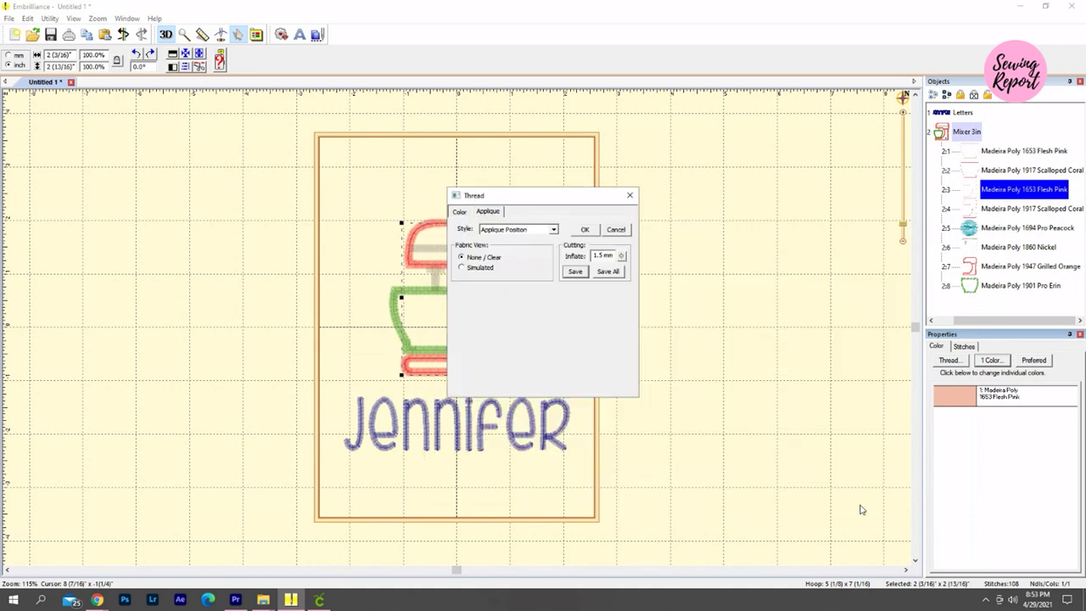
- Cancel the thread settings and move the name lettering up so it overlaps the middle of the mixer
{"action": "left_click", "coordinate": [617, 230]}
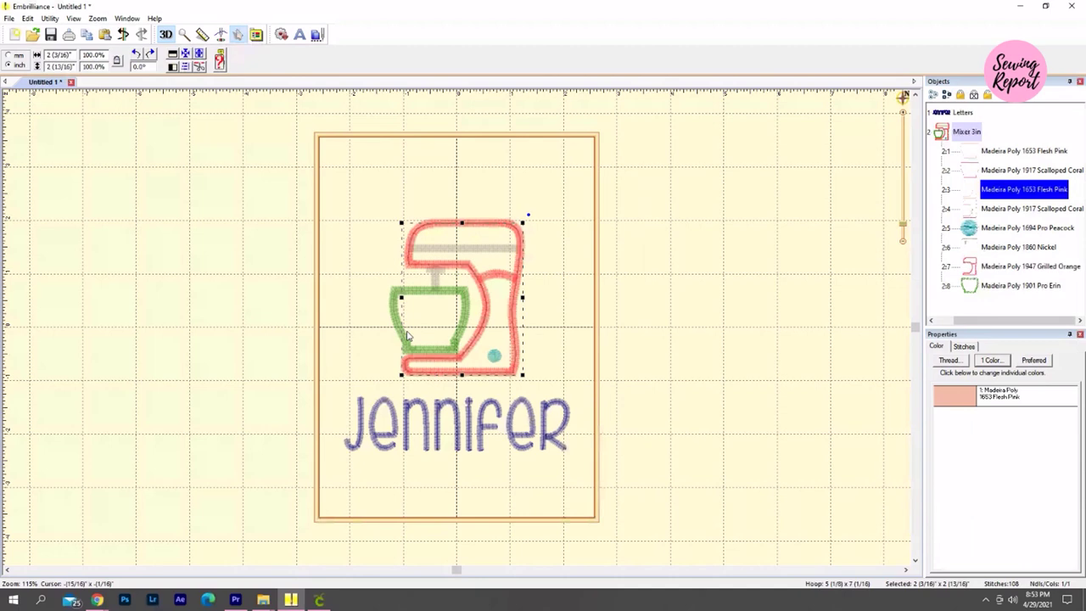
{"action": "left_click", "coordinate": [965, 134]}
{"action": "left_click", "coordinate": [963, 114]}
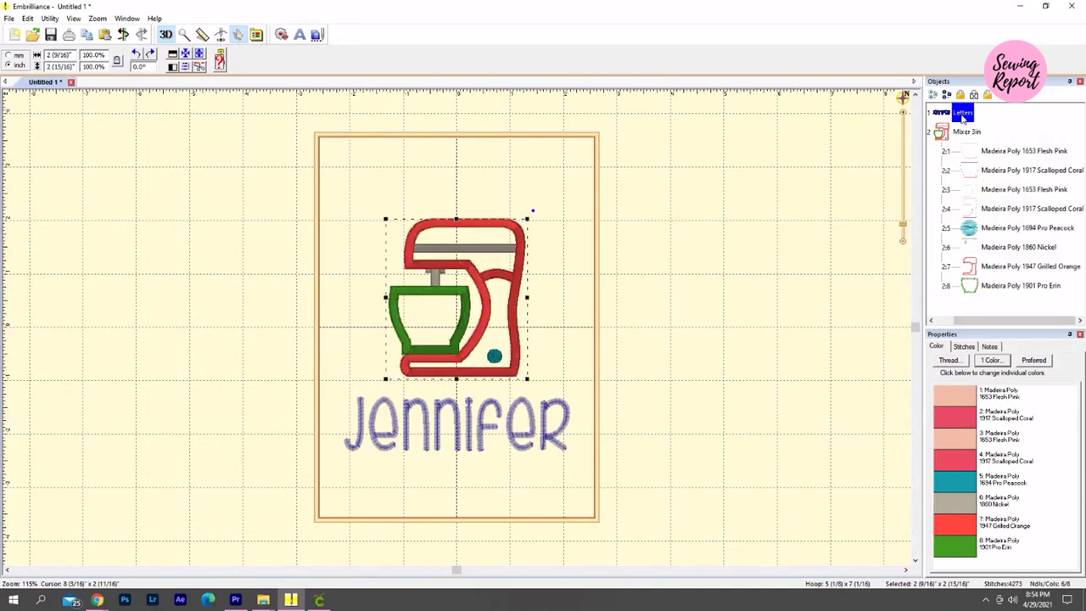
{"action": "left_click", "coordinate": [449, 414]}
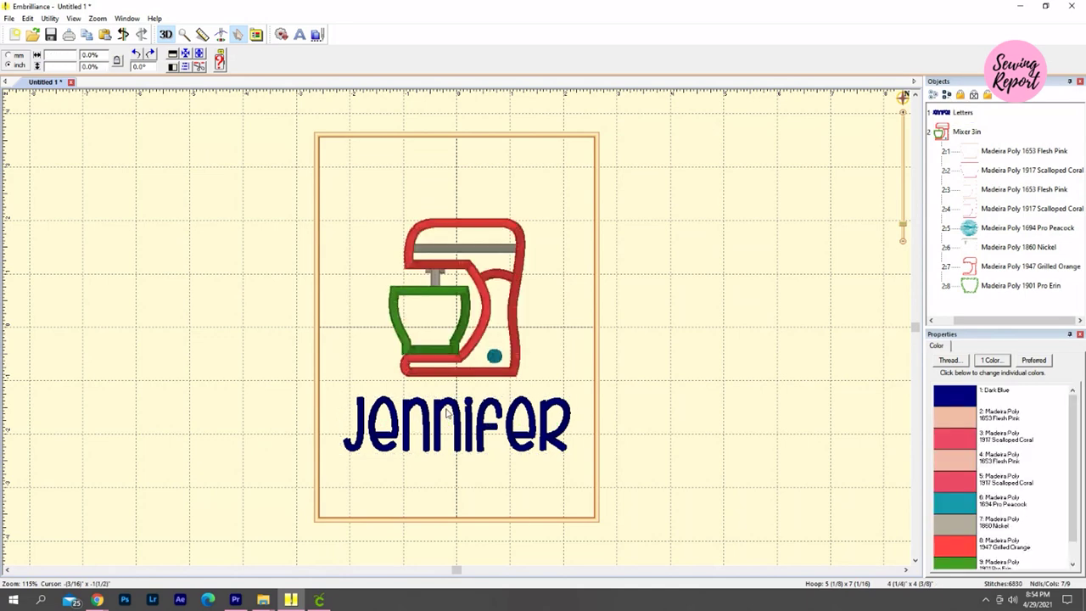
{"action": "left_click_drag", "start_coordinate": [449, 414], "coordinate": [449, 297]}
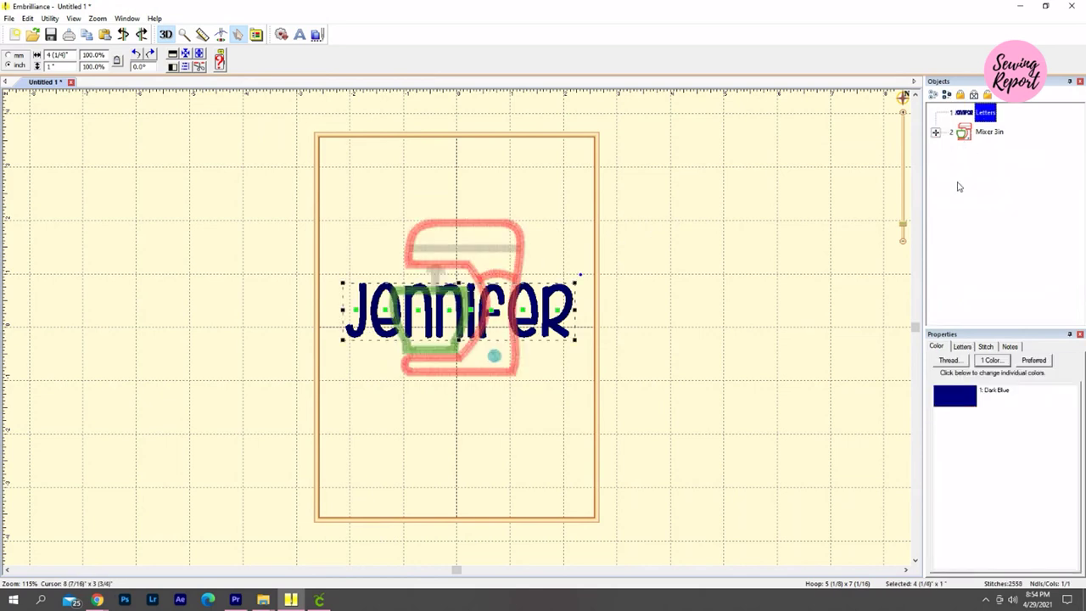
- Reorder the objects so the Letters stitch after the Mixer 3in design
{"action": "left_click", "coordinate": [963, 131]}
{"action": "left_click", "coordinate": [960, 115]}
{"action": "left_click_drag", "start_coordinate": [955, 116], "coordinate": [967, 182]}
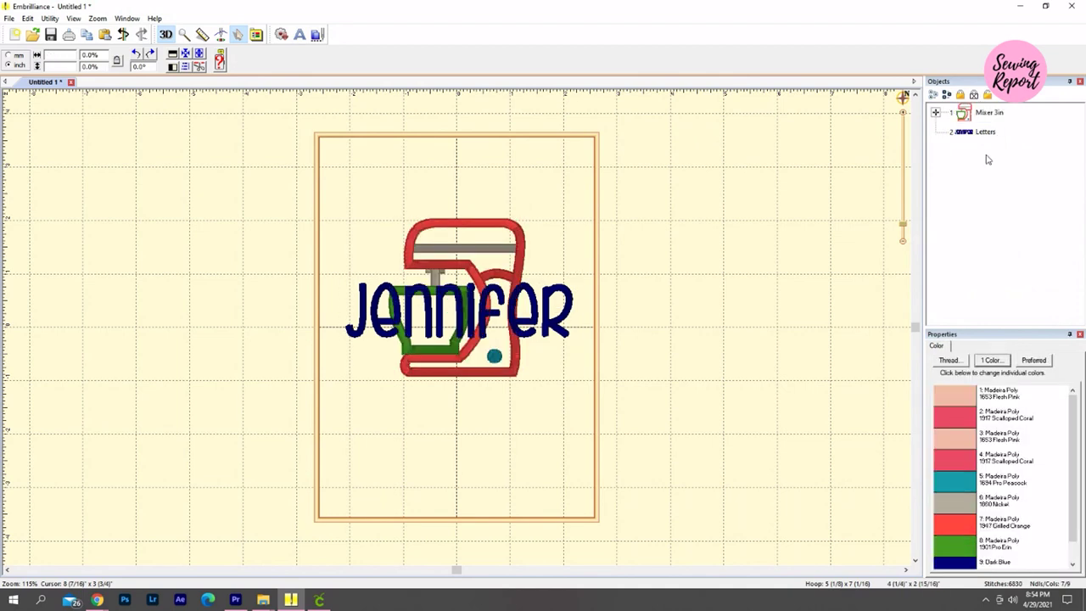
- Remove the hidden stitches of the mixer where the name lettering overlaps it
{"action": "left_click", "coordinate": [976, 115]}
{"action": "left_click", "coordinate": [975, 132]}
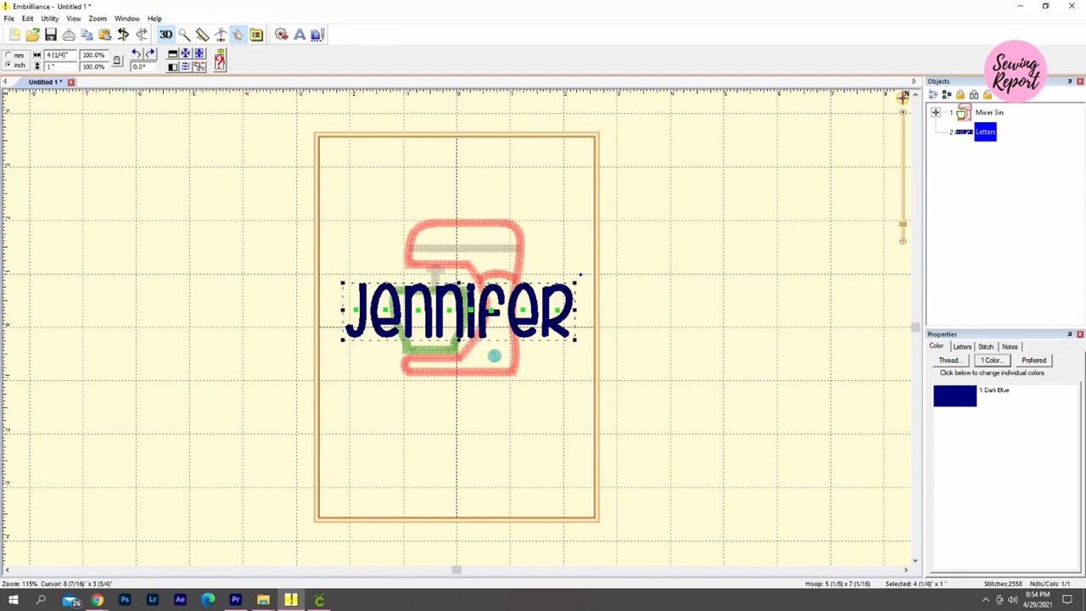
{"action": "left_click", "coordinate": [711, 294]}
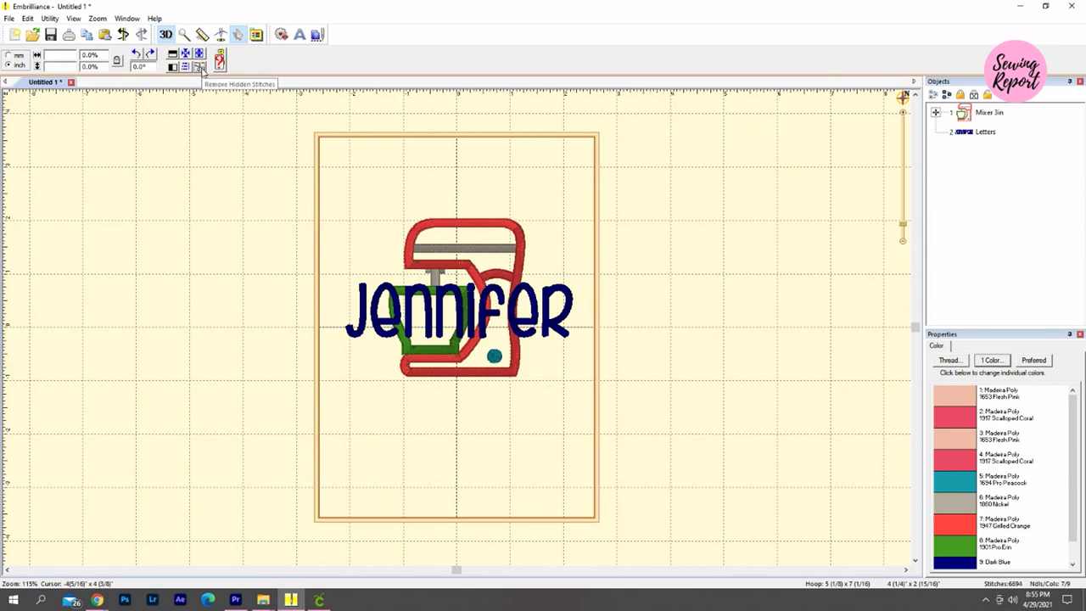
{"action": "left_click", "coordinate": [435, 277]}
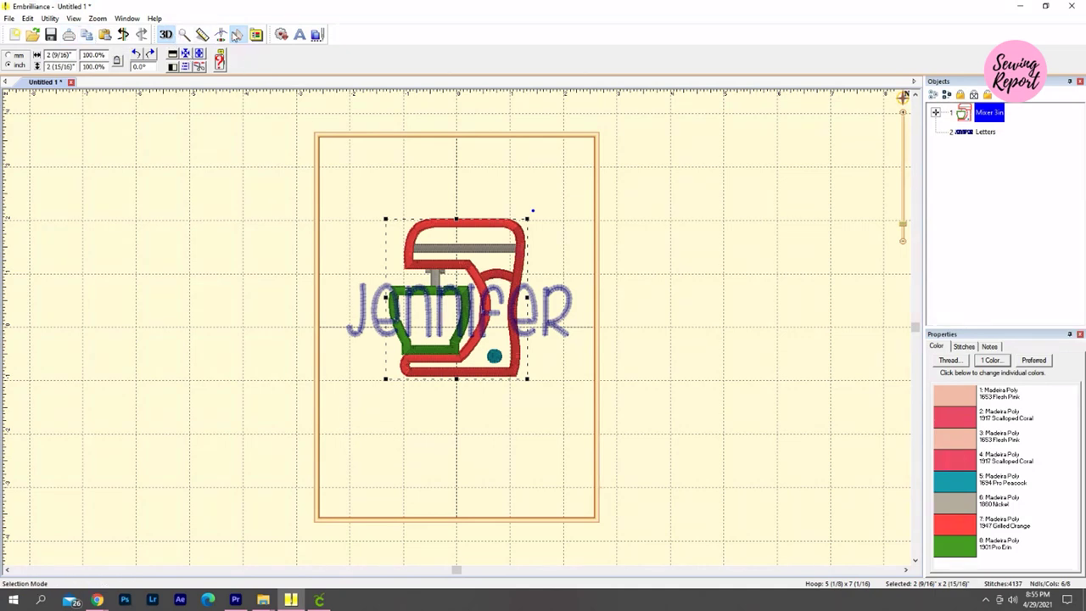
- Run through the stitch simulation from the mixer's placement outlines to the end of the lettering
{"action": "left_click", "coordinate": [220, 34]}
{"action": "left_click", "coordinate": [208, 52]}
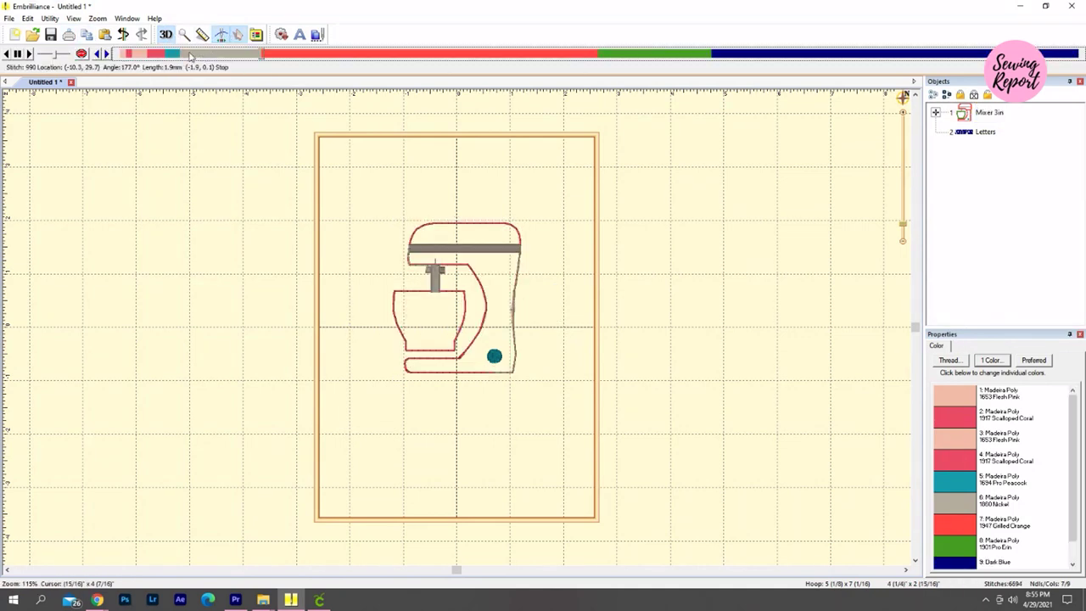
{"action": "left_click_drag", "start_coordinate": [214, 56], "coordinate": [719, 88]}
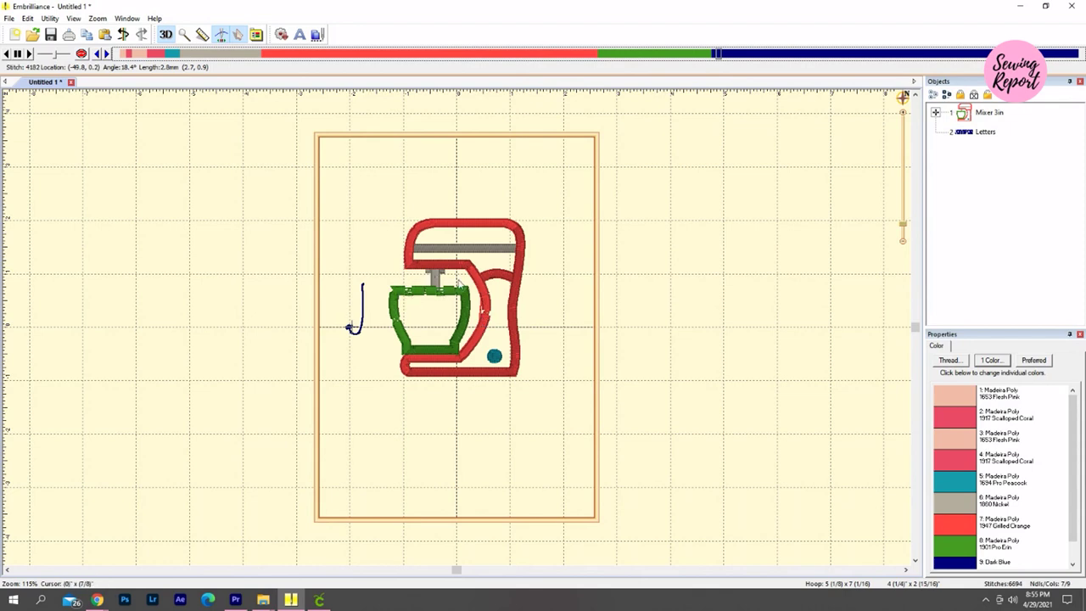
{"action": "left_click_drag", "start_coordinate": [718, 56], "coordinate": [1084, 38]}
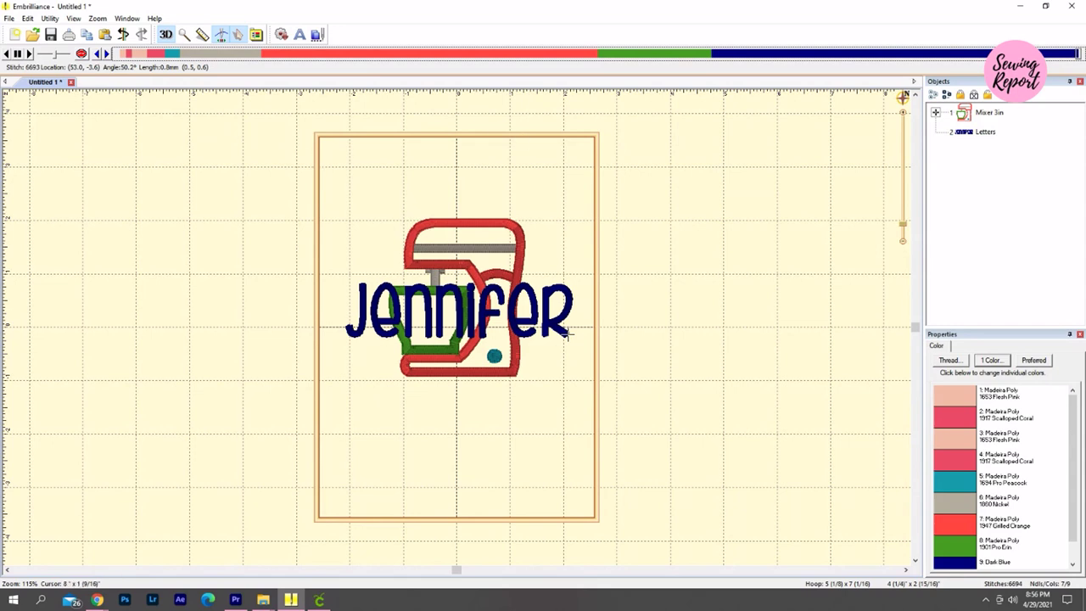
{"action": "key", "text": "alt+F4"}
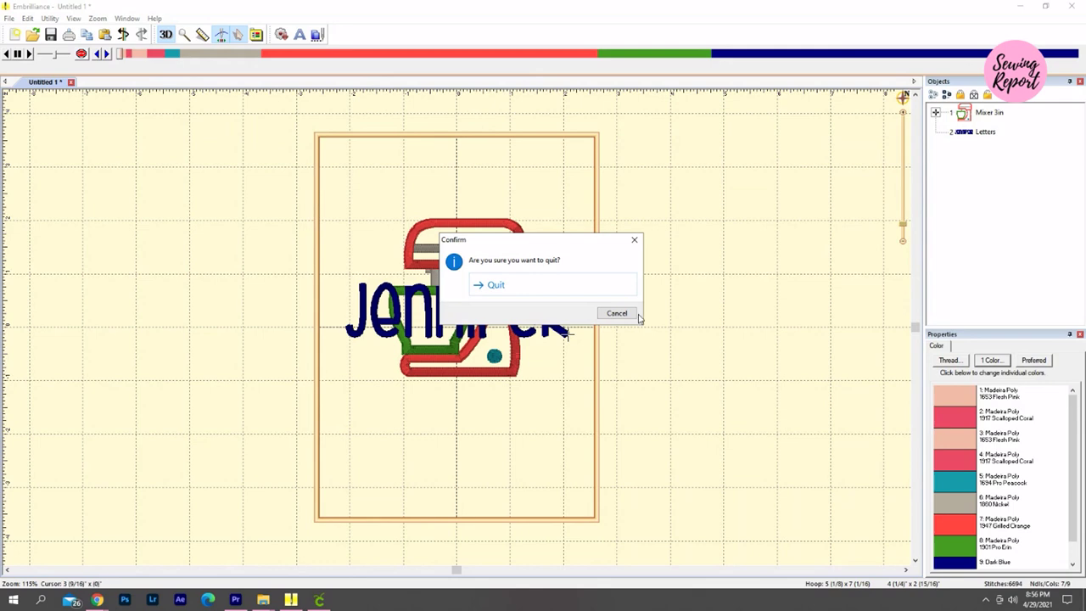
{"action": "key", "text": "Escape"}
- Save the stitch and working files in the Embroidery Files folder as PES, named Kitchen Mixer plus the lettered name
{"action": "left_click", "coordinate": [9, 17]}
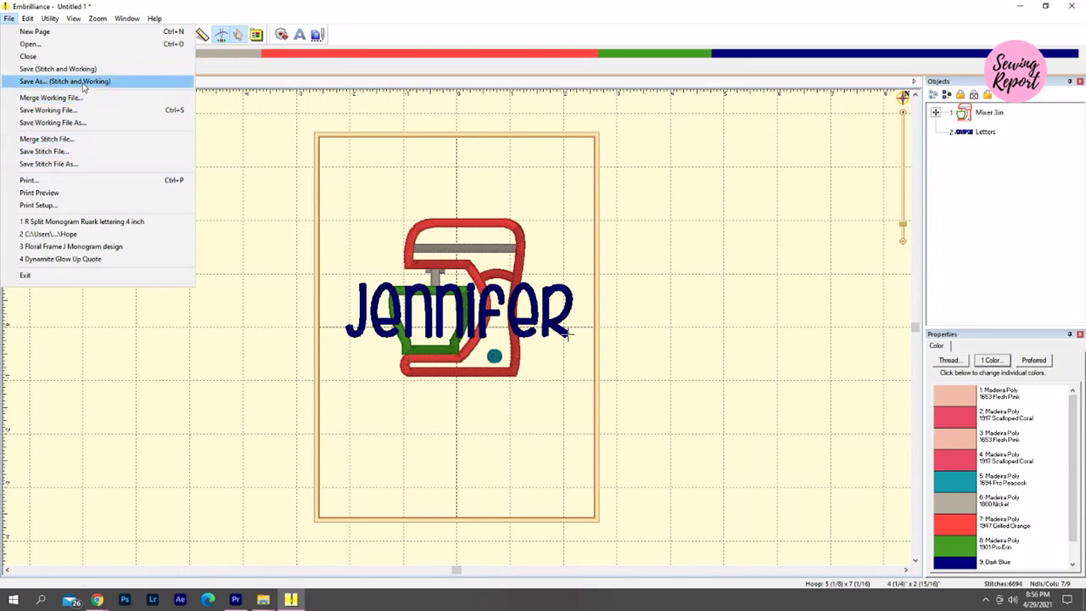
{"action": "left_click", "coordinate": [83, 82]}
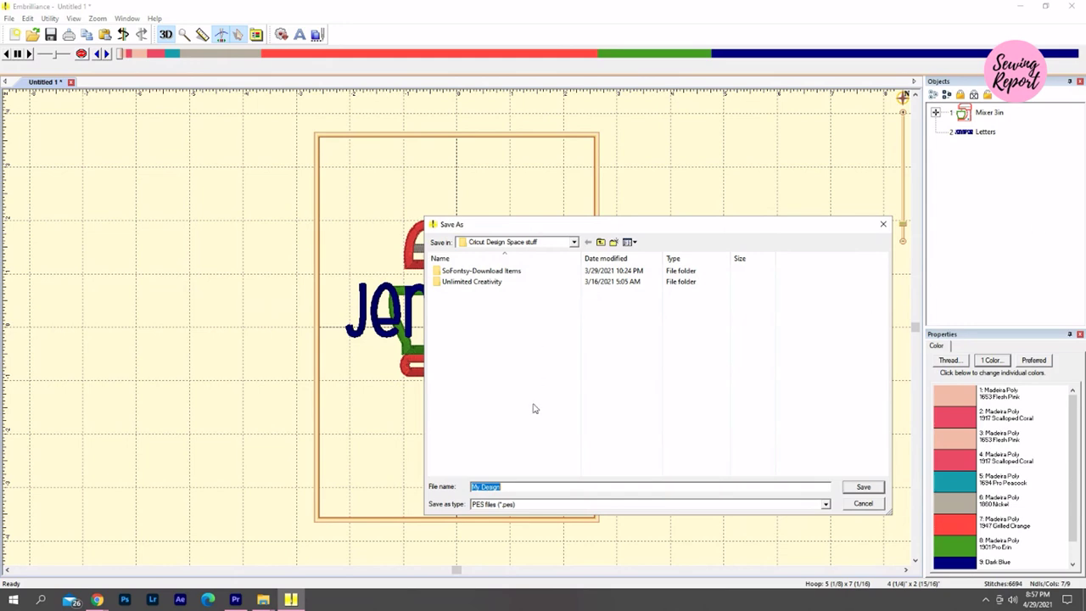
{"action": "left_click", "coordinate": [573, 242]}
{"action": "scroll", "coordinate": [574, 316], "scroll_direction": "up", "scroll_amount": 3}
{"action": "left_click", "coordinate": [497, 255]}
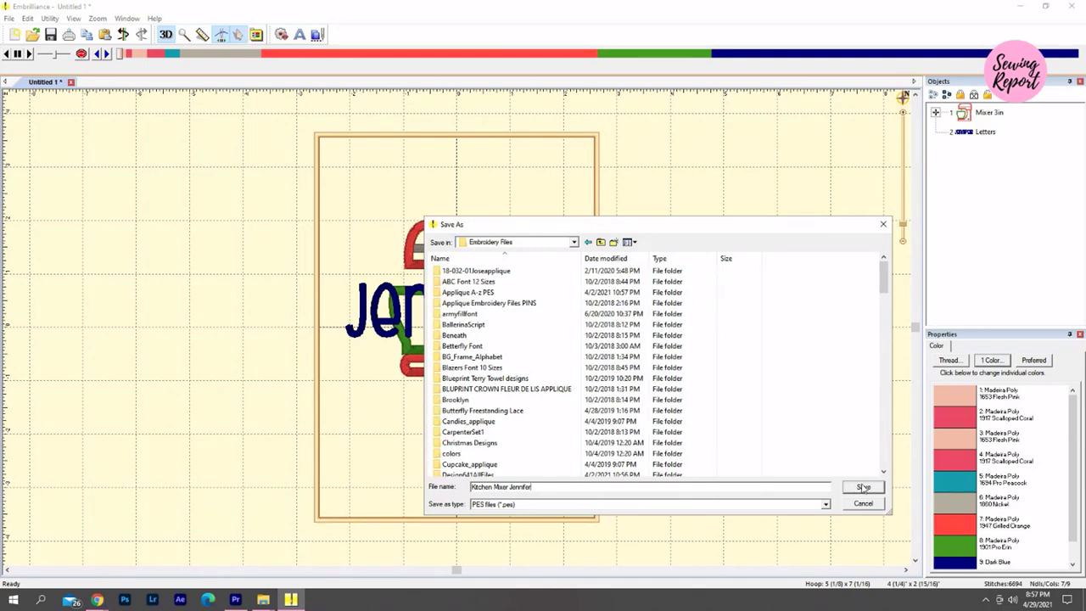
{"action": "left_click", "coordinate": [862, 487]}
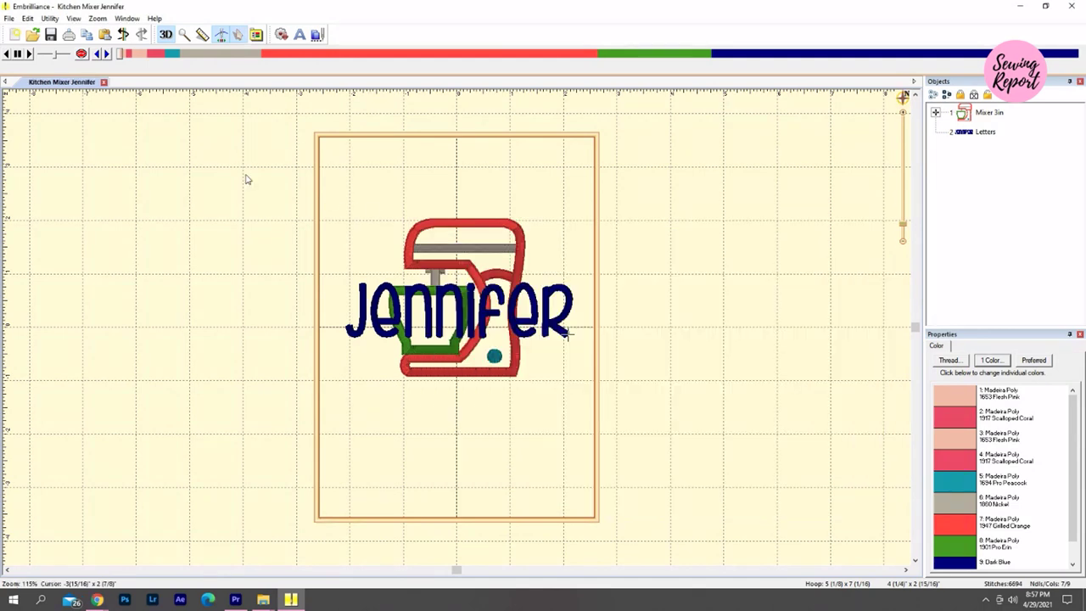